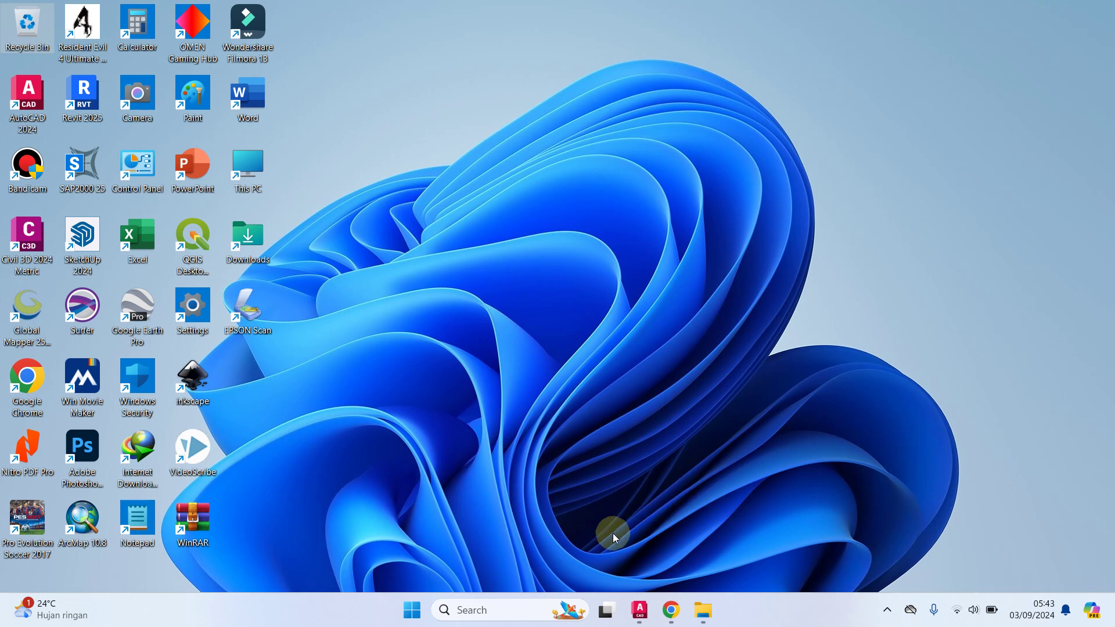
# Restore the AutoCAD Drawing1 window holding the line, spline, zigzag, arc and circle
pyautogui.click(639, 610)
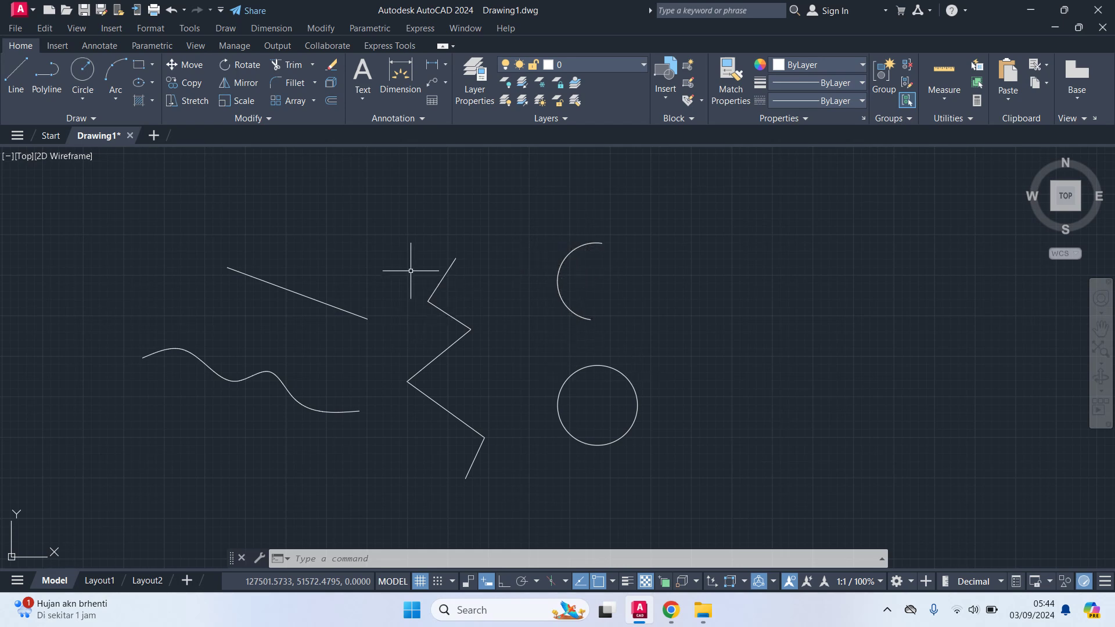
# Show the sloped line's Properties and read its length of 922.3769 at 340°
pyautogui.click(267, 282)
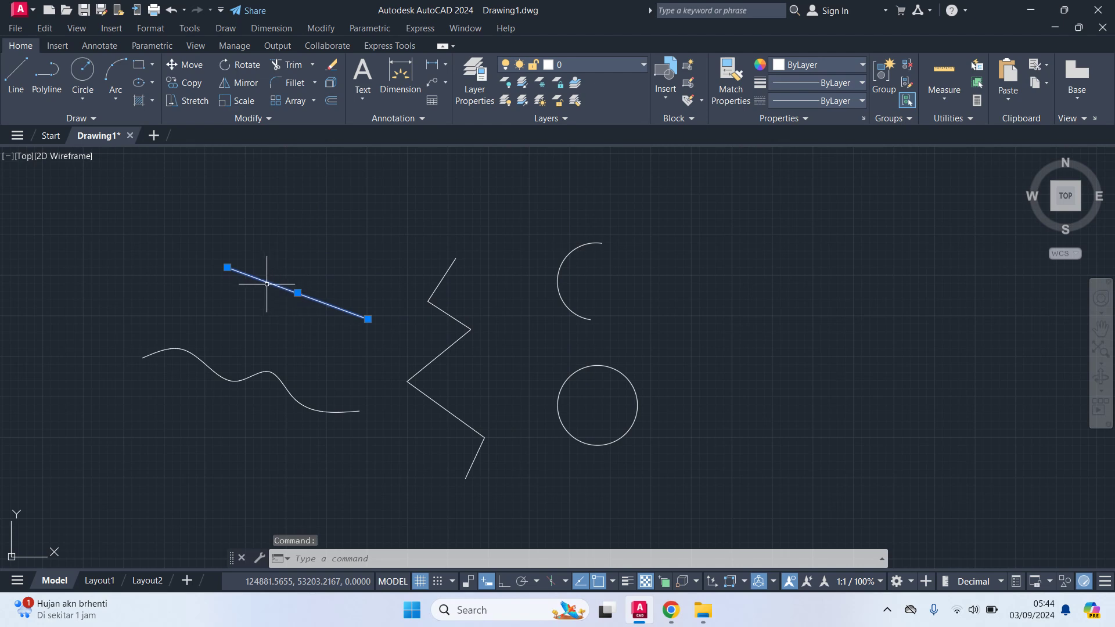
pyautogui.rightClick(255, 278)
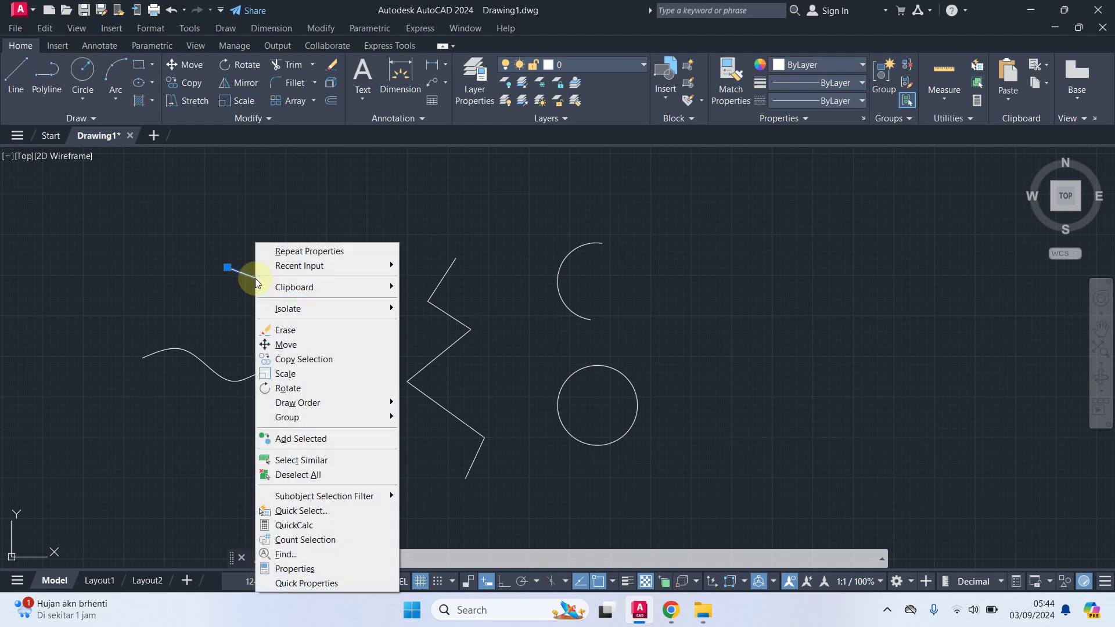
pyautogui.click(322, 569)
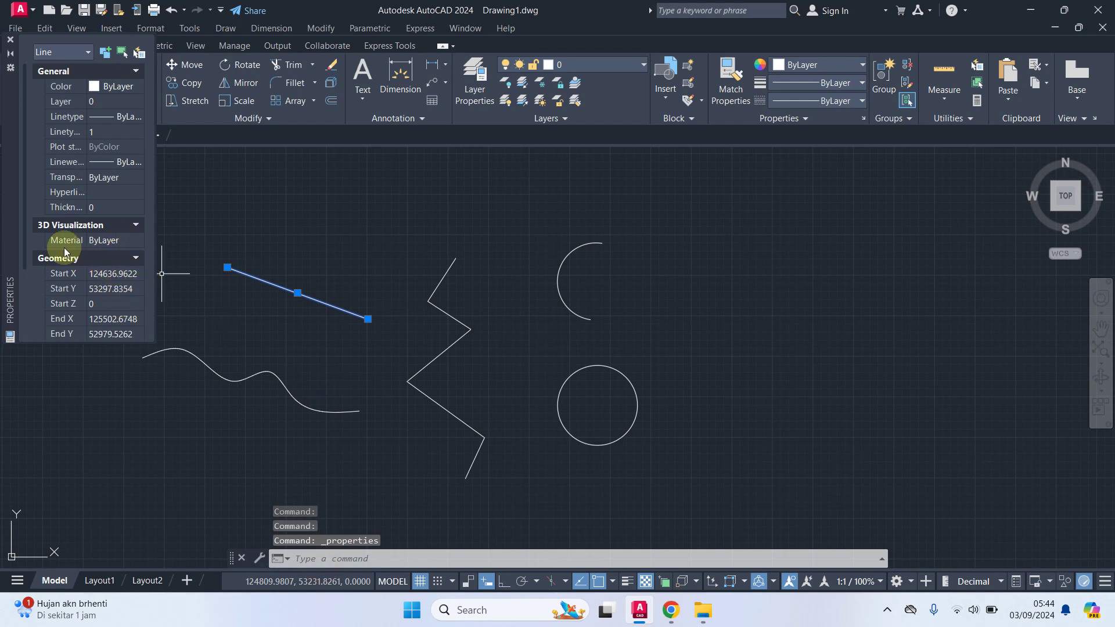
pyautogui.scroll(-2, 113, 273)
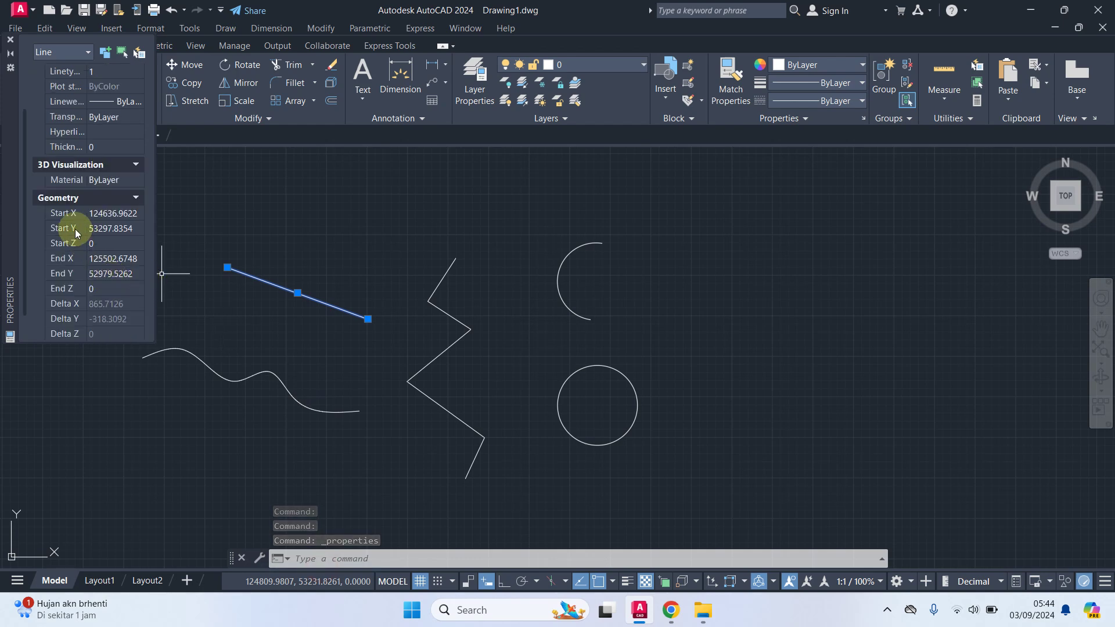
pyautogui.scroll(-1, 74, 234)
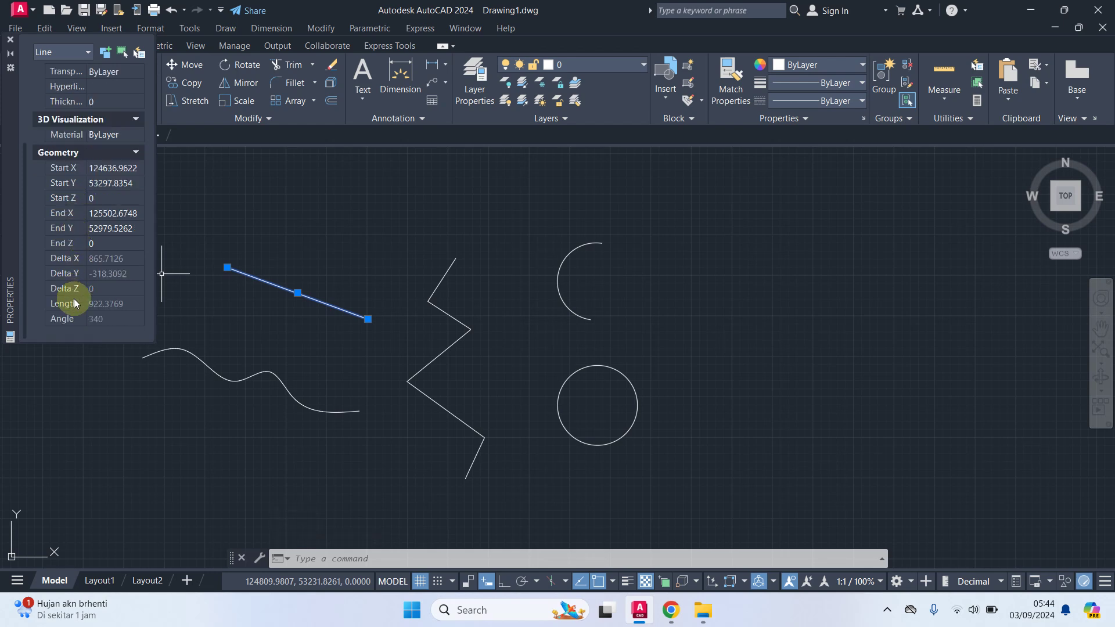
pyautogui.click(109, 307)
# Add the wavy spline, zigzag polyline and arc to the selected line
pyautogui.click(280, 380)
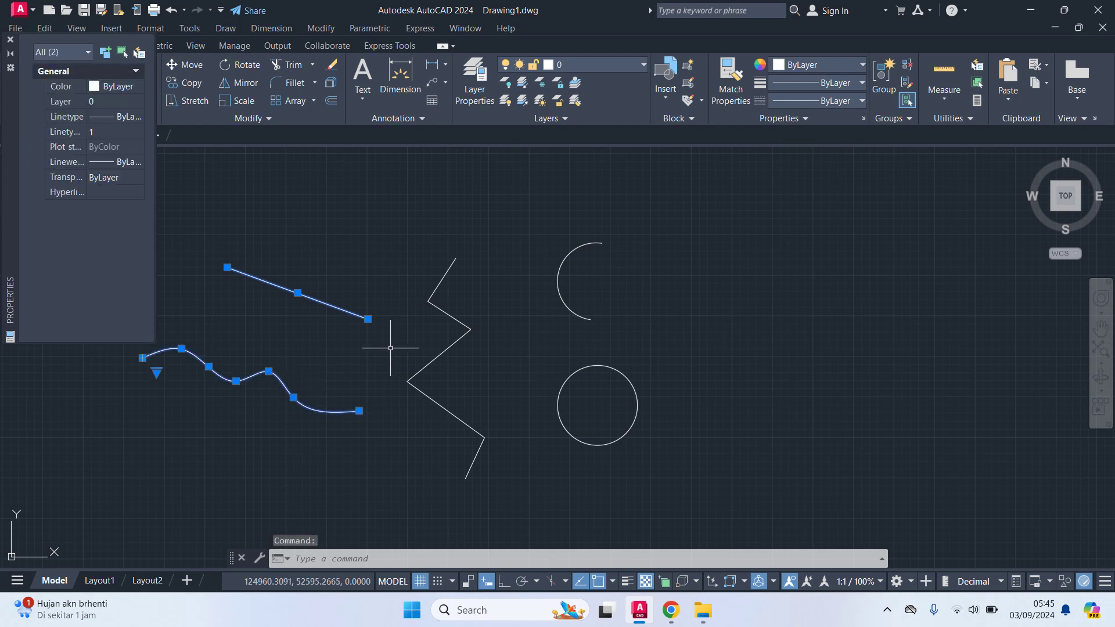
pyautogui.click(436, 359)
pyautogui.click(100, 182)
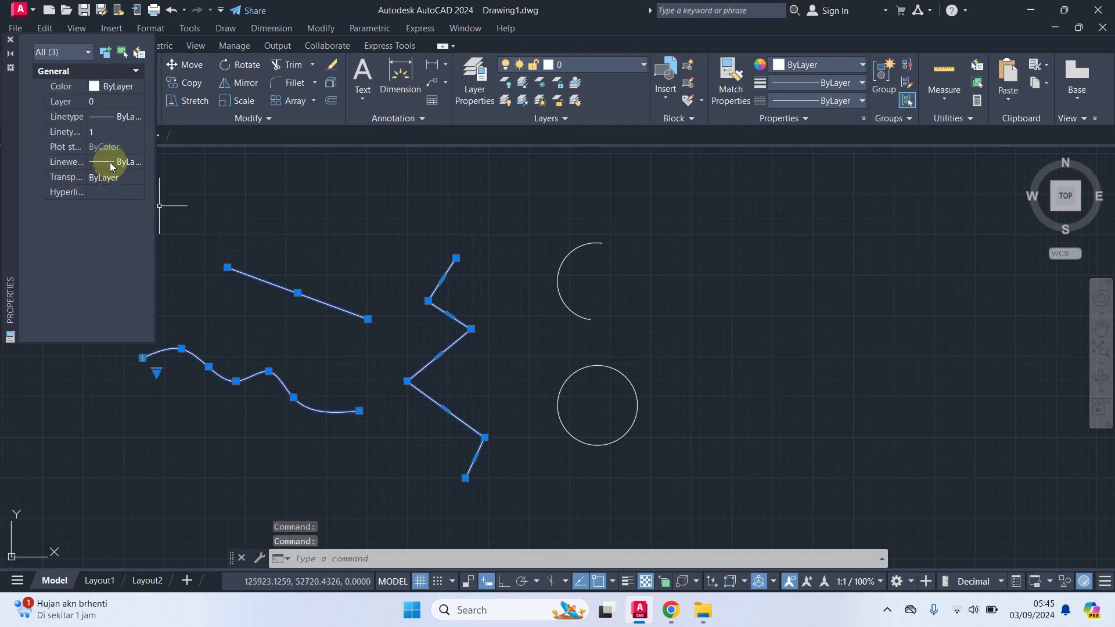
pyautogui.click(552, 297)
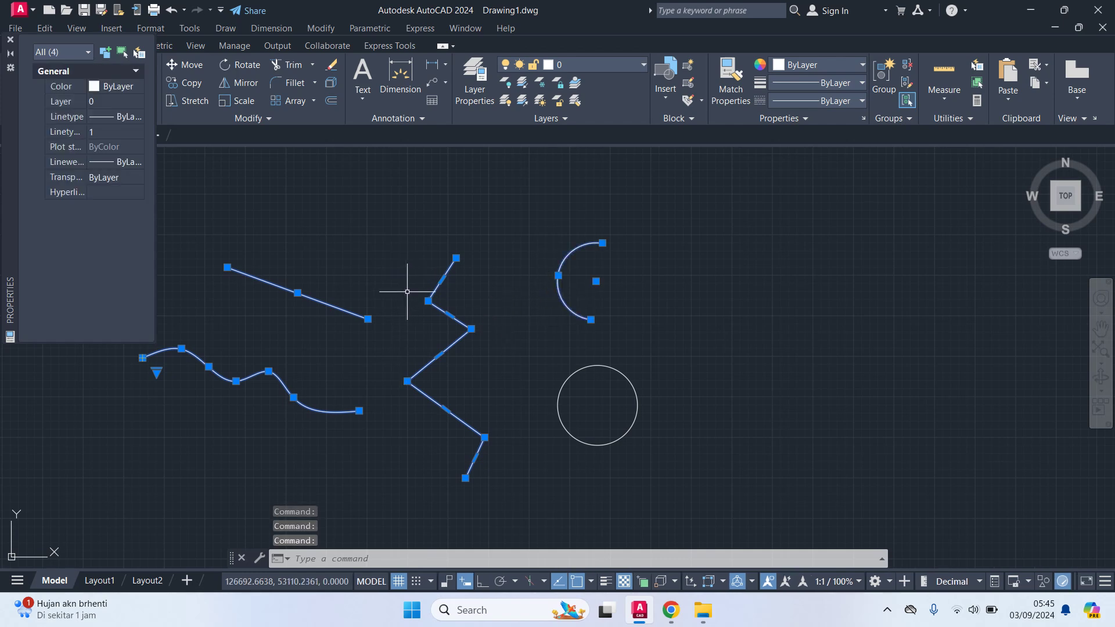
# Reselect only the line and zigzag, where Properties Length reads *VARIES*
pyautogui.press('Escape')
pyautogui.click(274, 284)
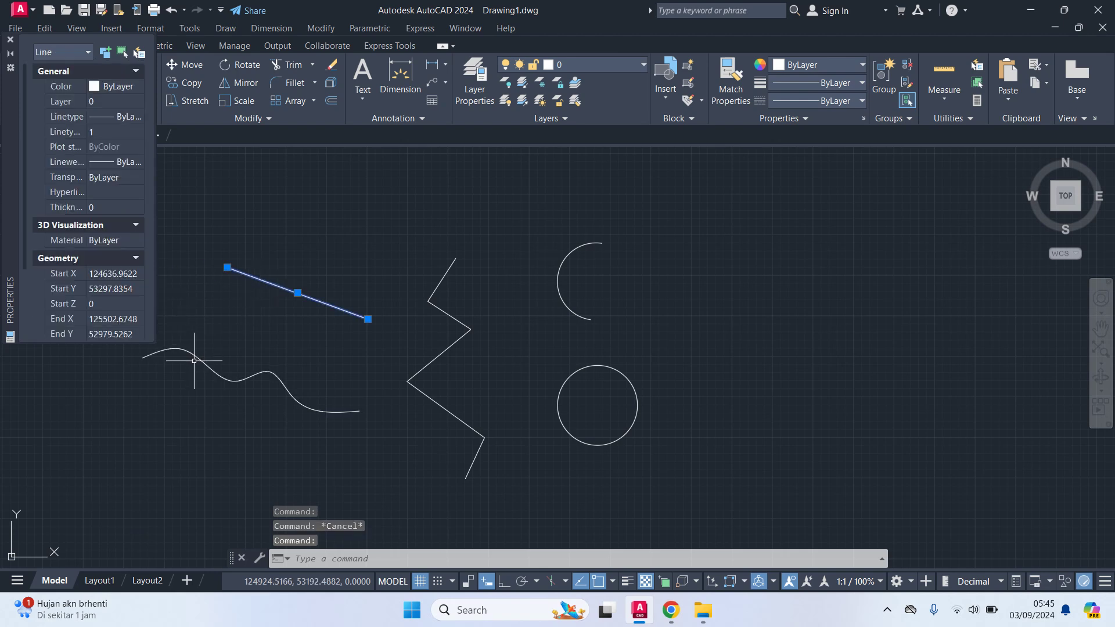
pyautogui.click(422, 369)
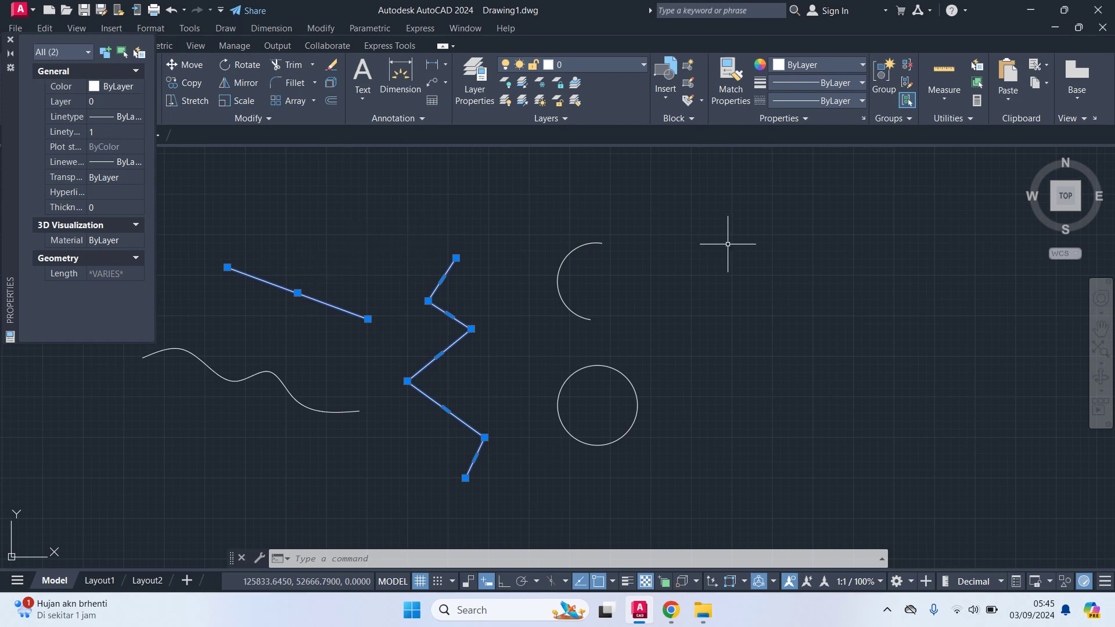
# Close the Properties palette and deselect the line and zigzag
pyautogui.click(10, 41)
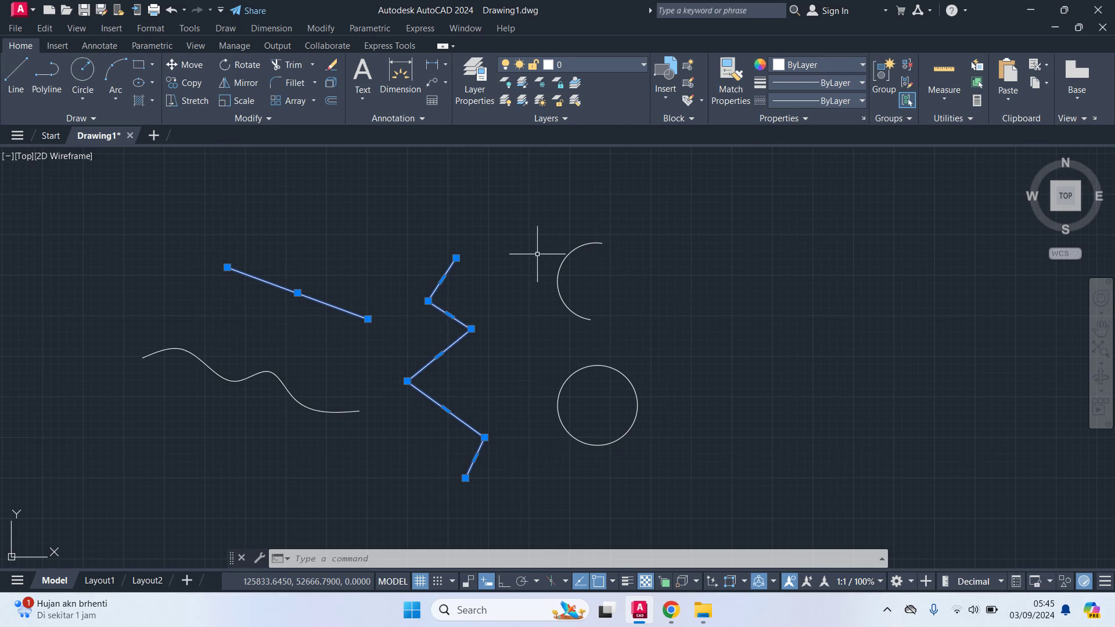
pyautogui.press('Escape')
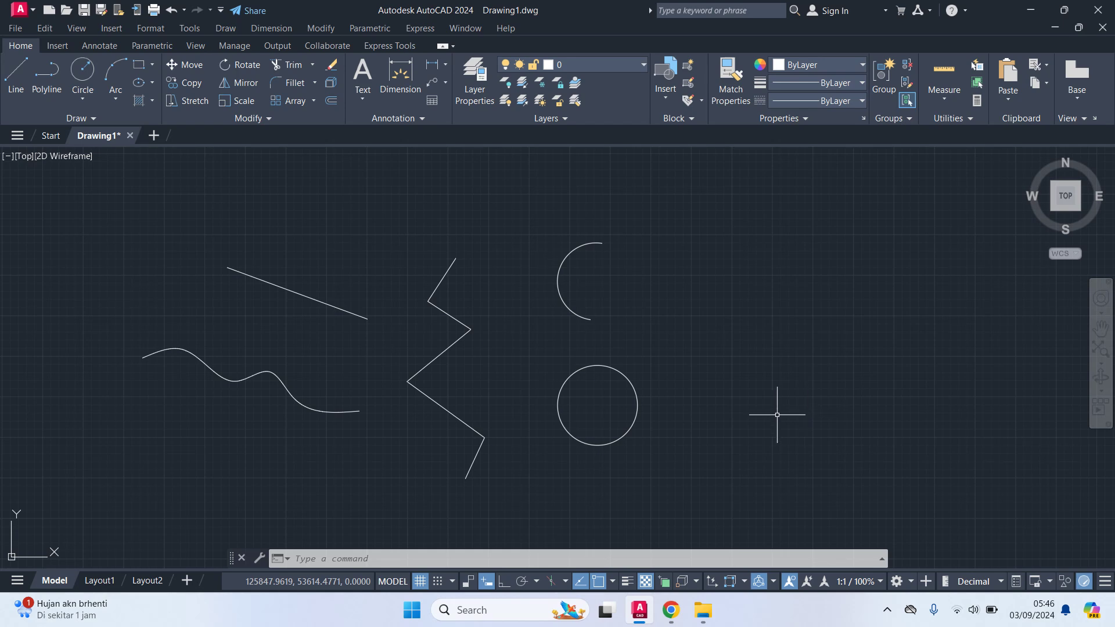
# View the 'total length autocad download' search in Chrome, then minimize Chrome and AutoCAD
pyautogui.click(675, 614)
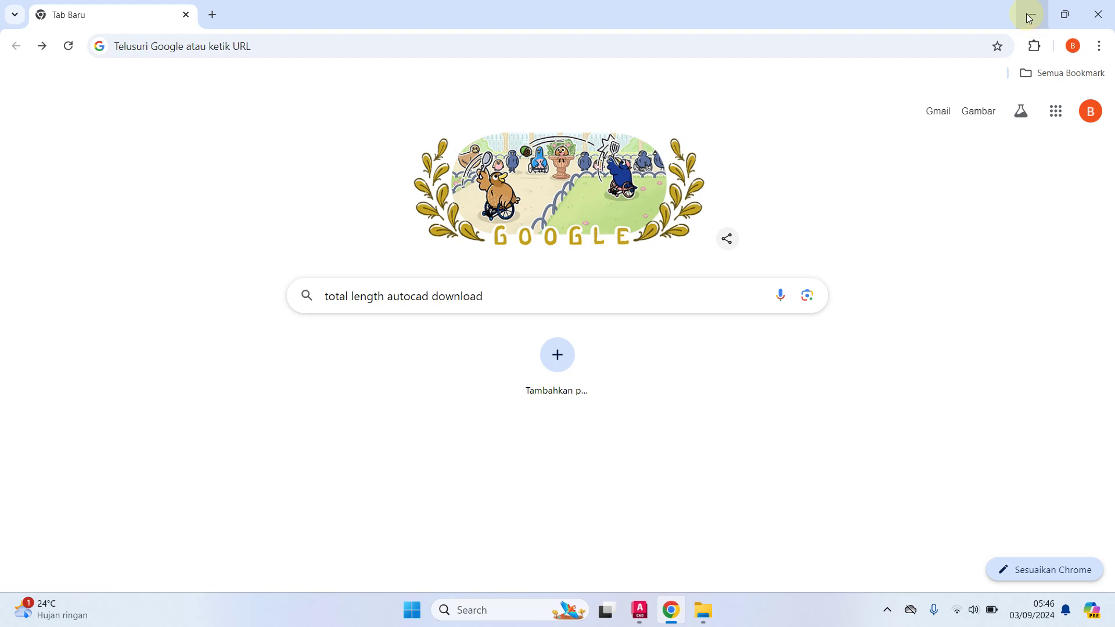
pyautogui.click(1028, 18)
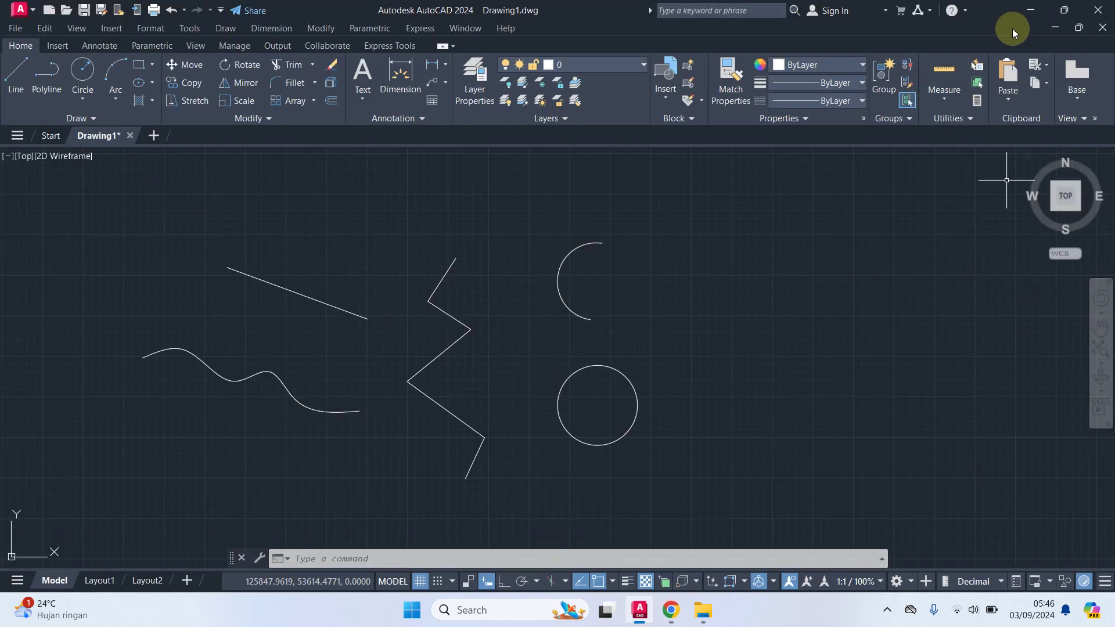
pyautogui.click(1031, 10)
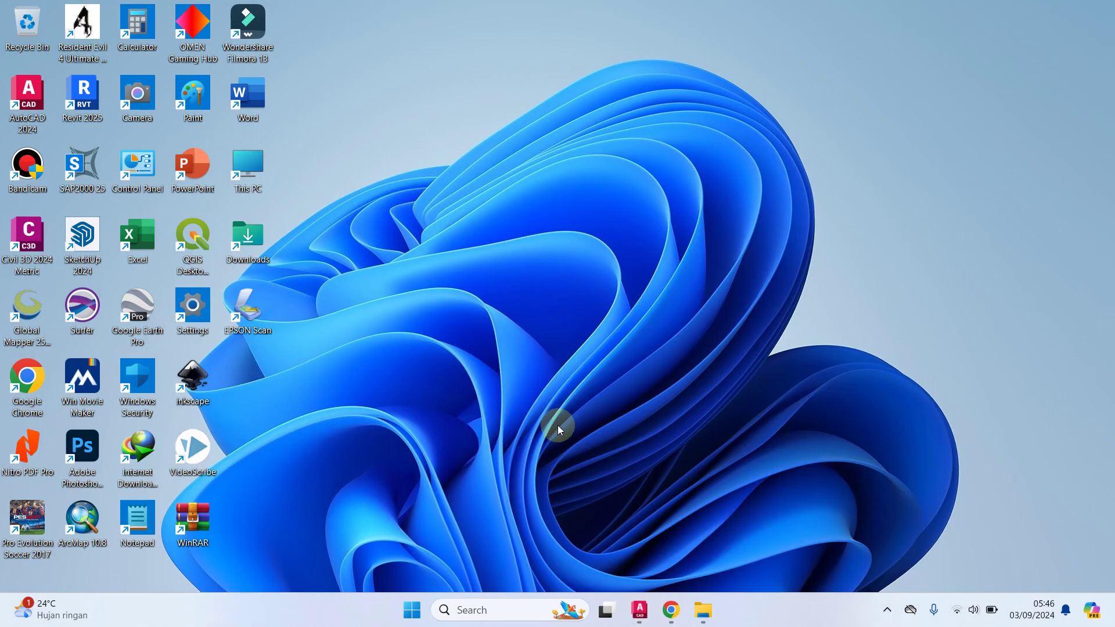
# Confirm the 1 KB 'Total Length' LISP file is in Downloads, then return to AutoCAD
pyautogui.click(704, 614)
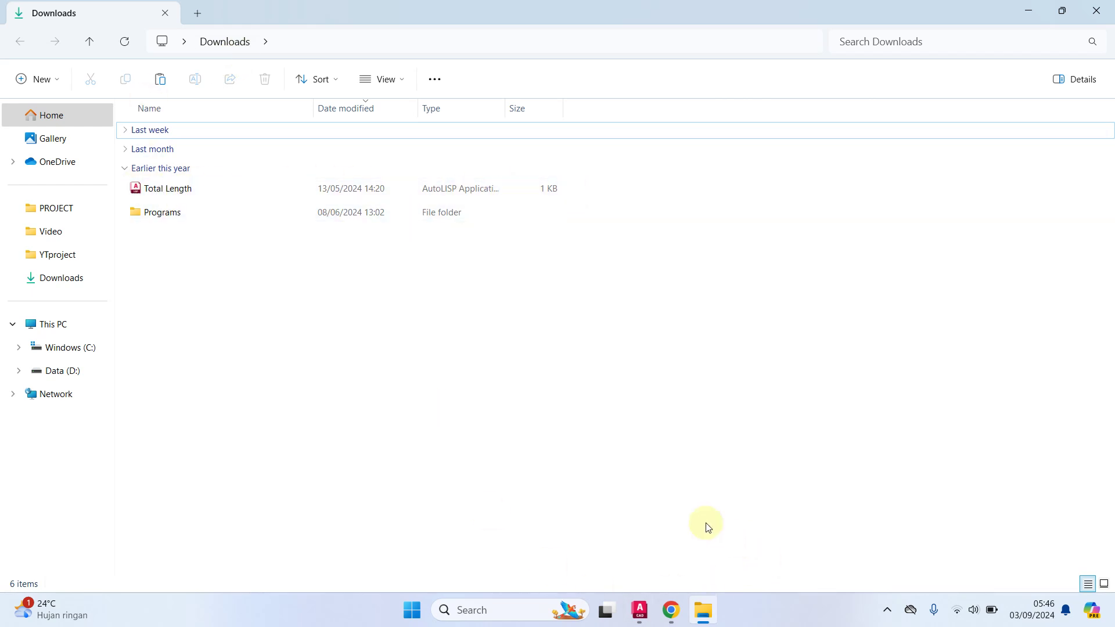
pyautogui.click(640, 611)
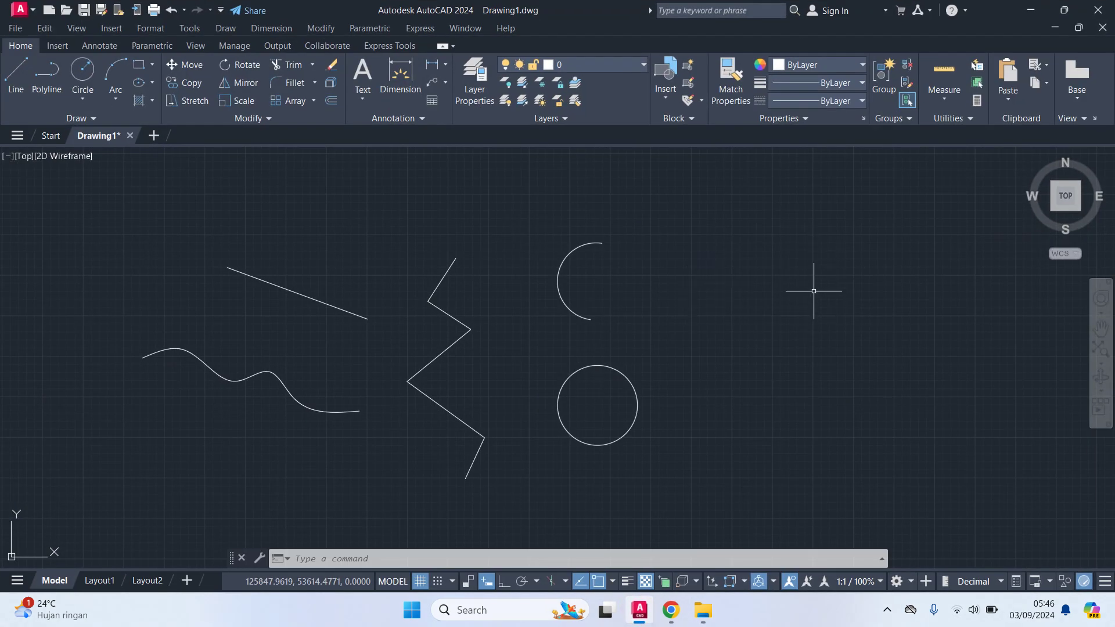
# Load Total Length.lsp from Downloads with APPLOAD, trusting it to Always Load
pyautogui.write('APP')
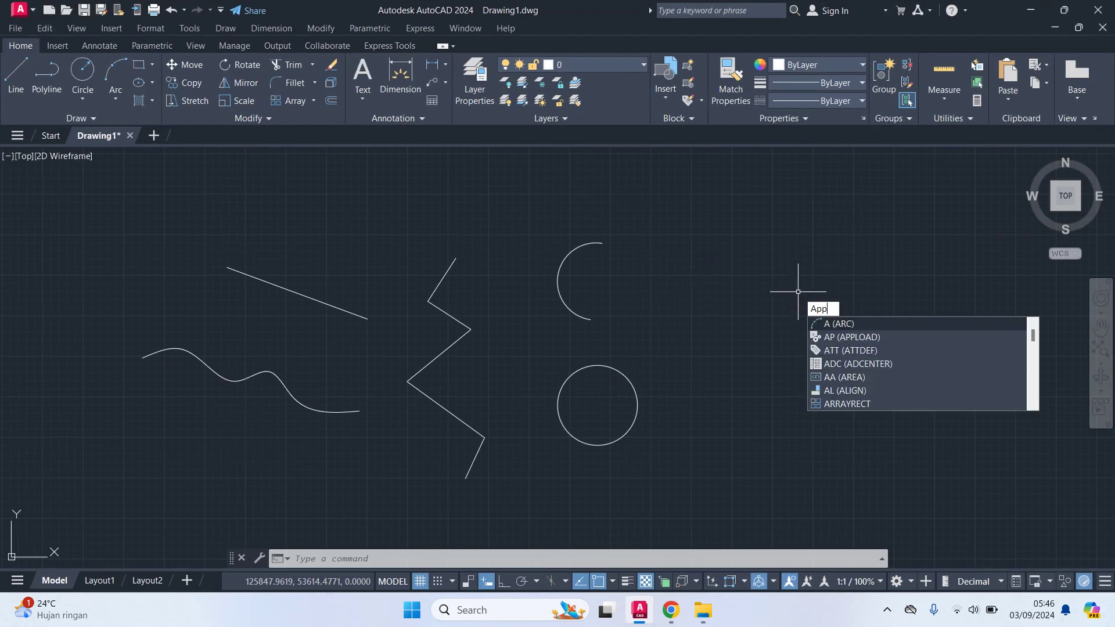
pyautogui.write('load')
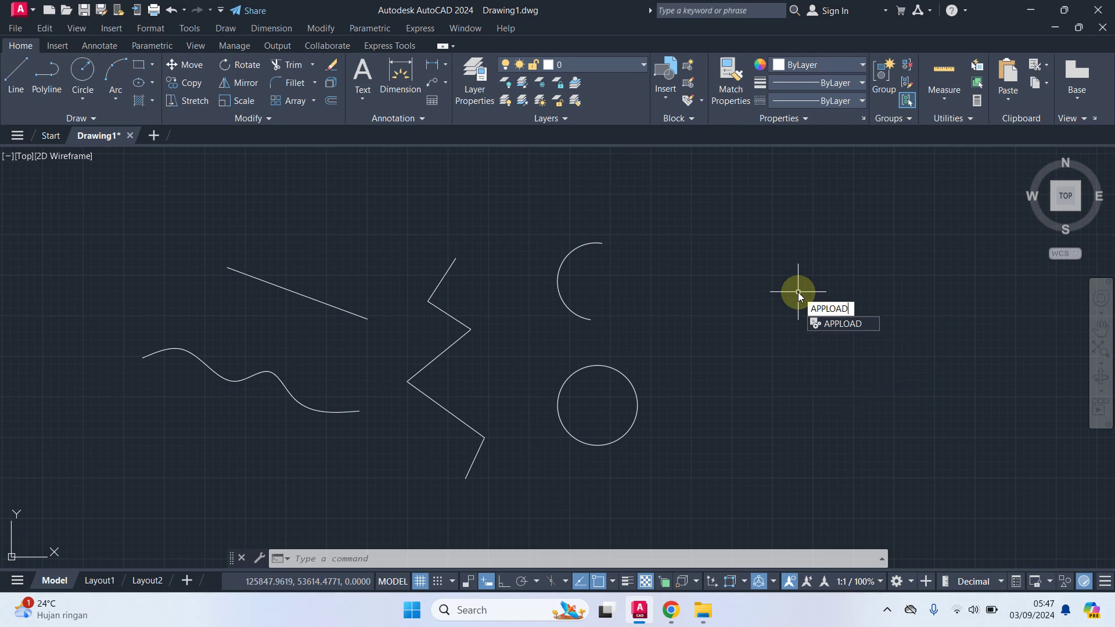
pyautogui.press('Return')
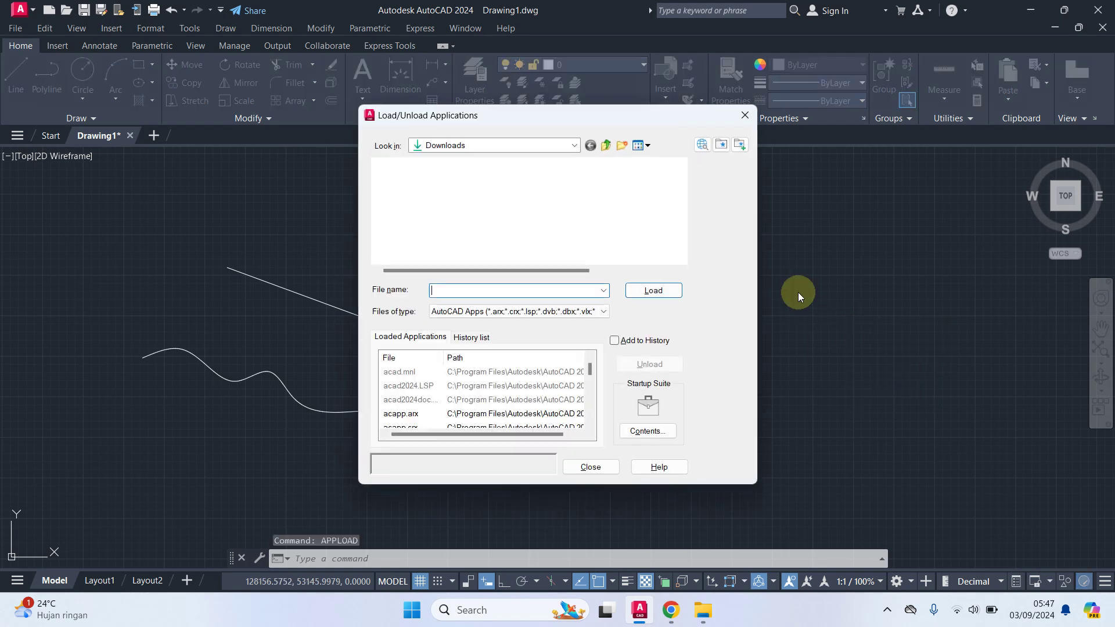
pyautogui.click(540, 144)
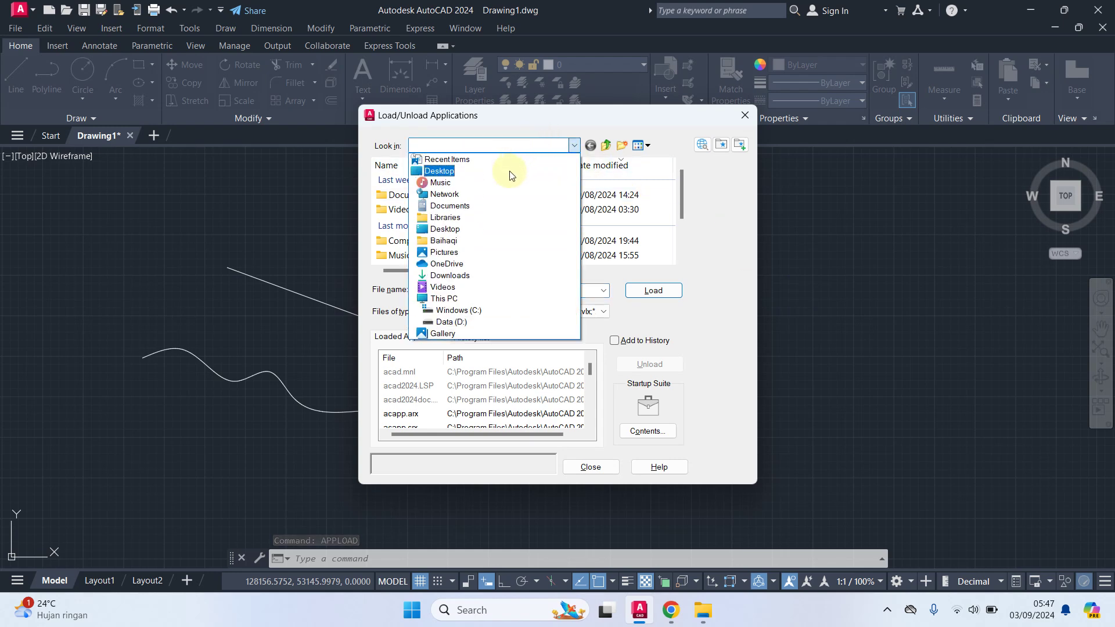
pyautogui.click(459, 277)
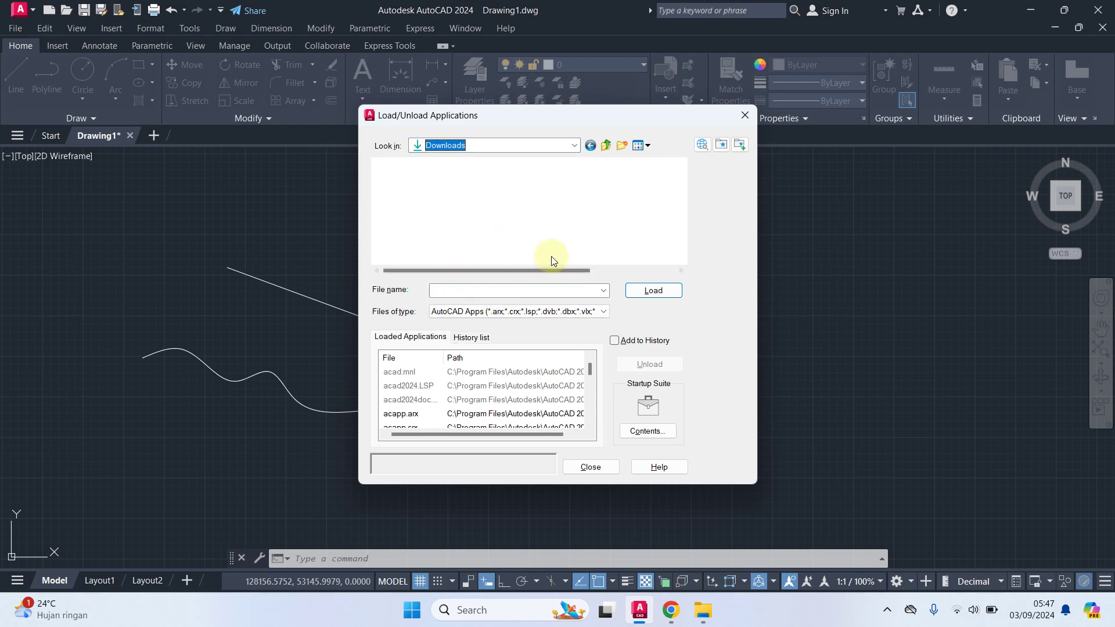
pyautogui.moveTo(681, 191); pyautogui.dragTo(687, 231)
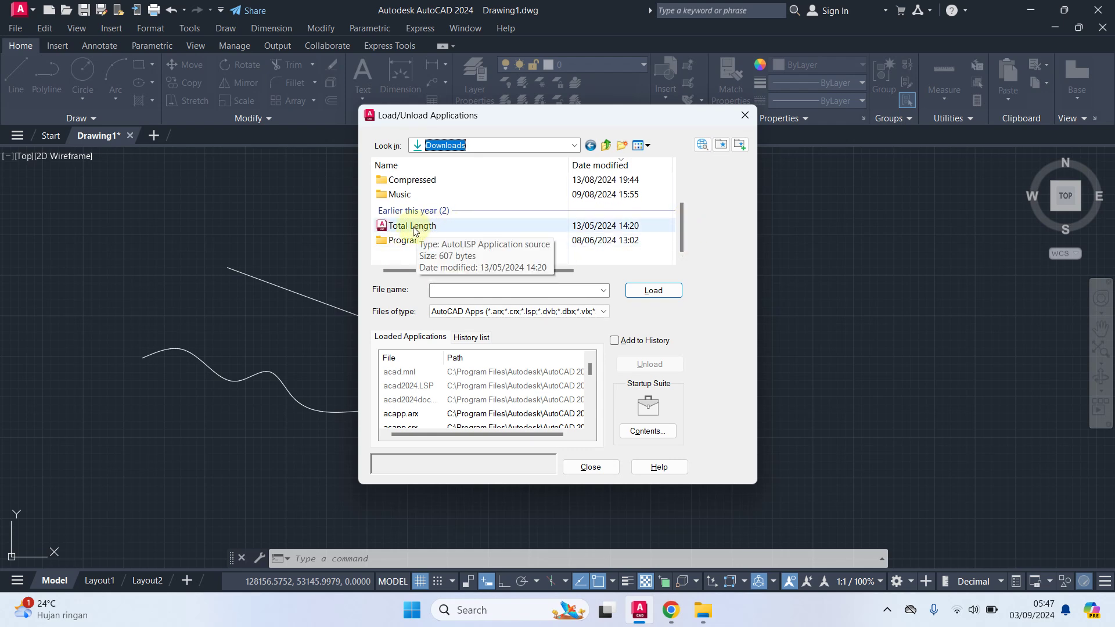
pyautogui.click(414, 229)
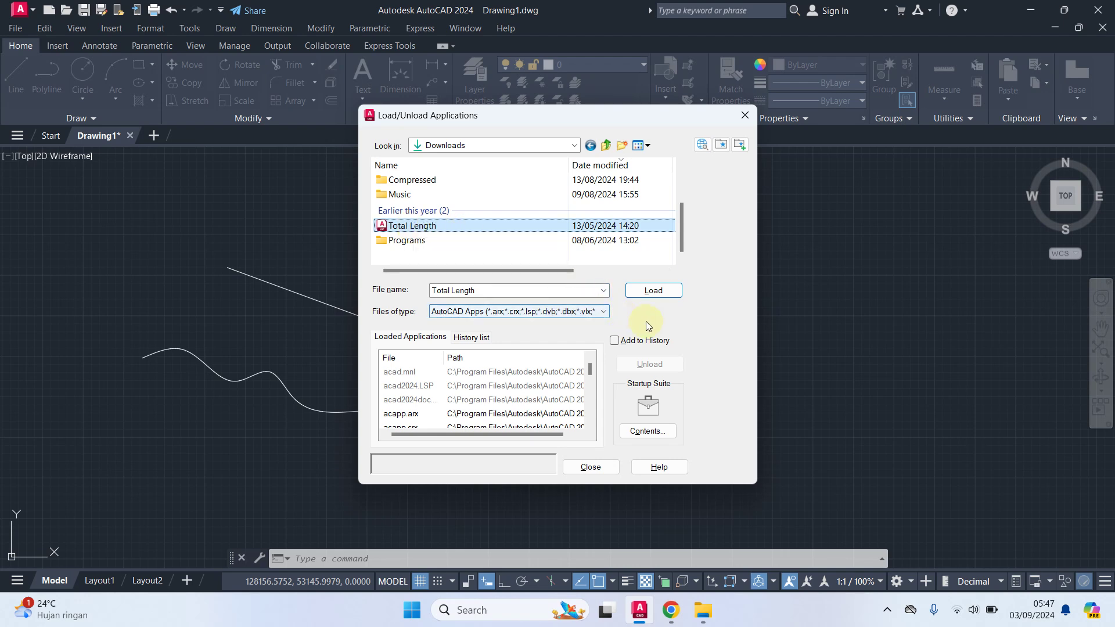
pyautogui.click(649, 292)
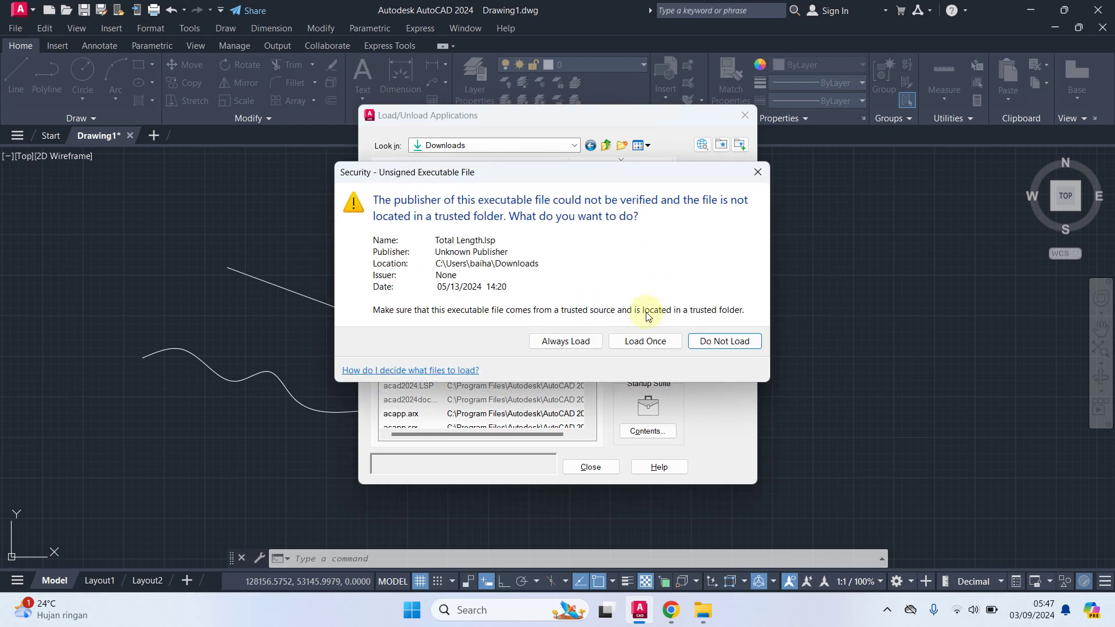
pyautogui.click(567, 342)
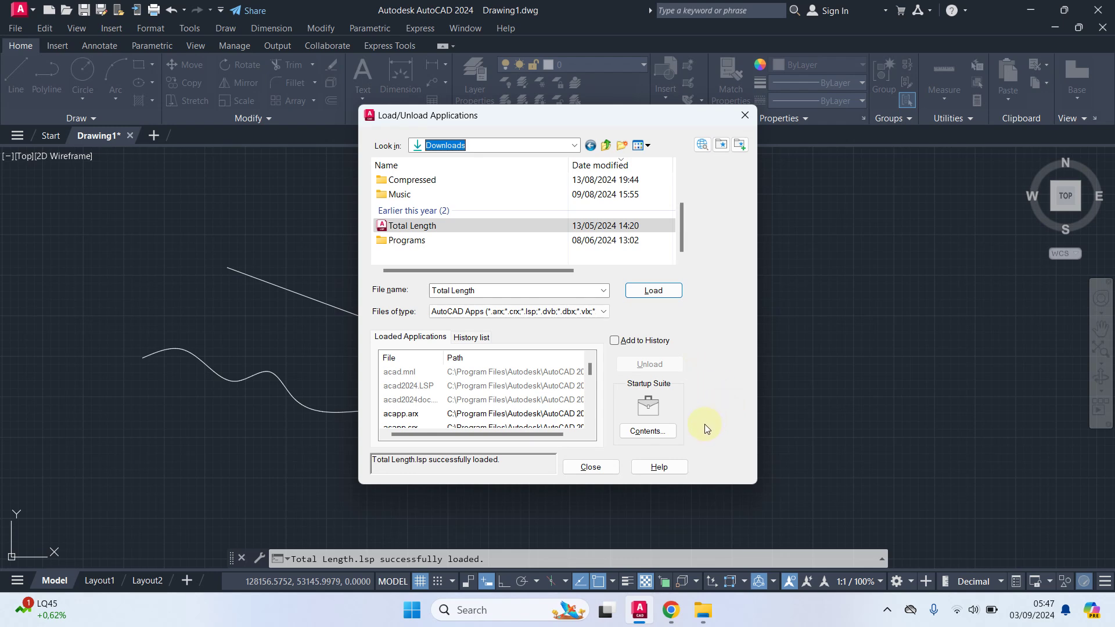
# Add Total Length.lsp from Downloads to the Startup Suite beside dimcurve.vlx
pyautogui.click(664, 436)
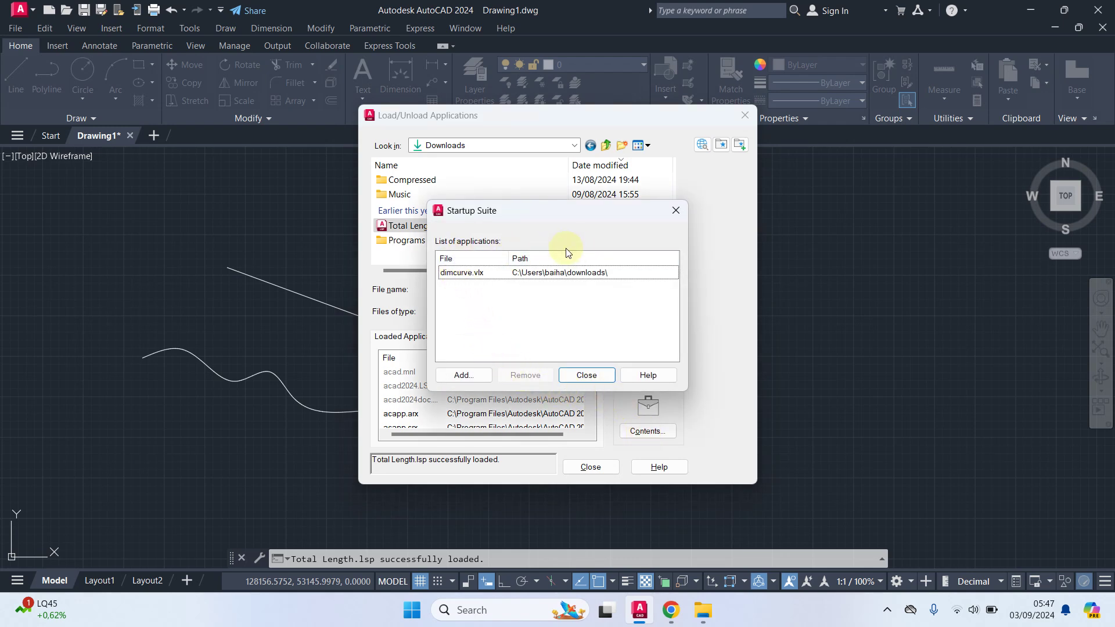
pyautogui.click(459, 382)
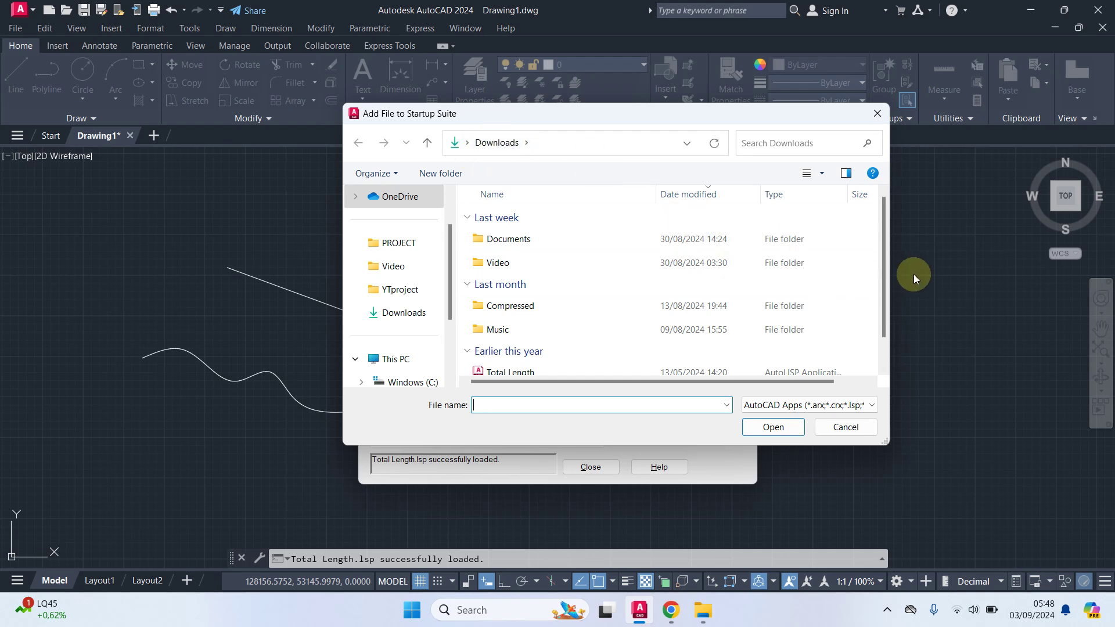
pyautogui.moveTo(884, 277); pyautogui.dragTo(887, 306)
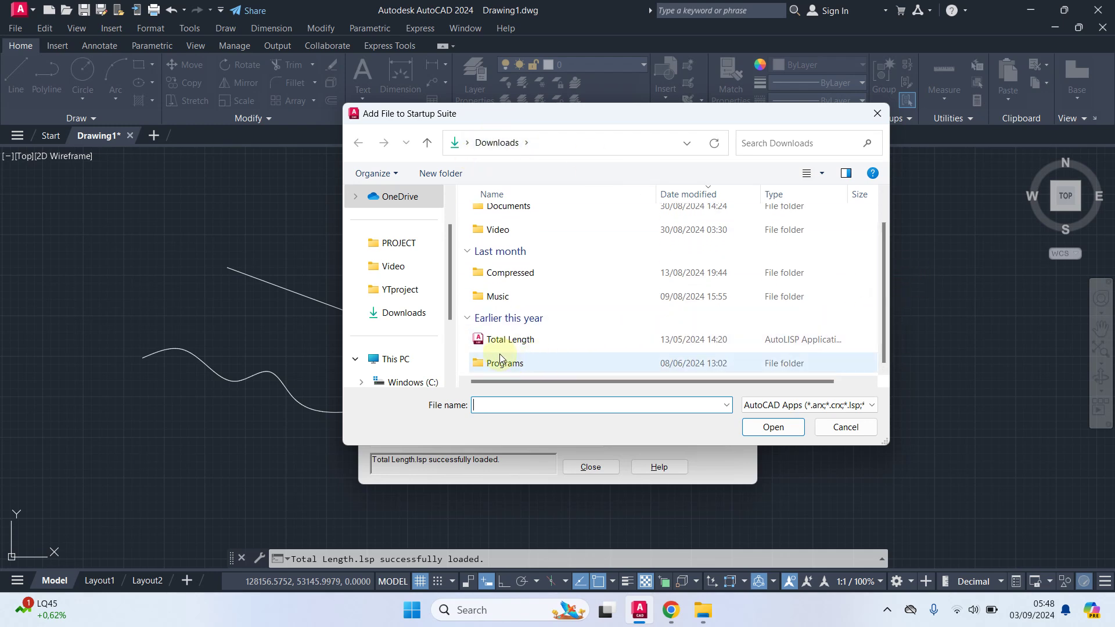
pyautogui.click(498, 144)
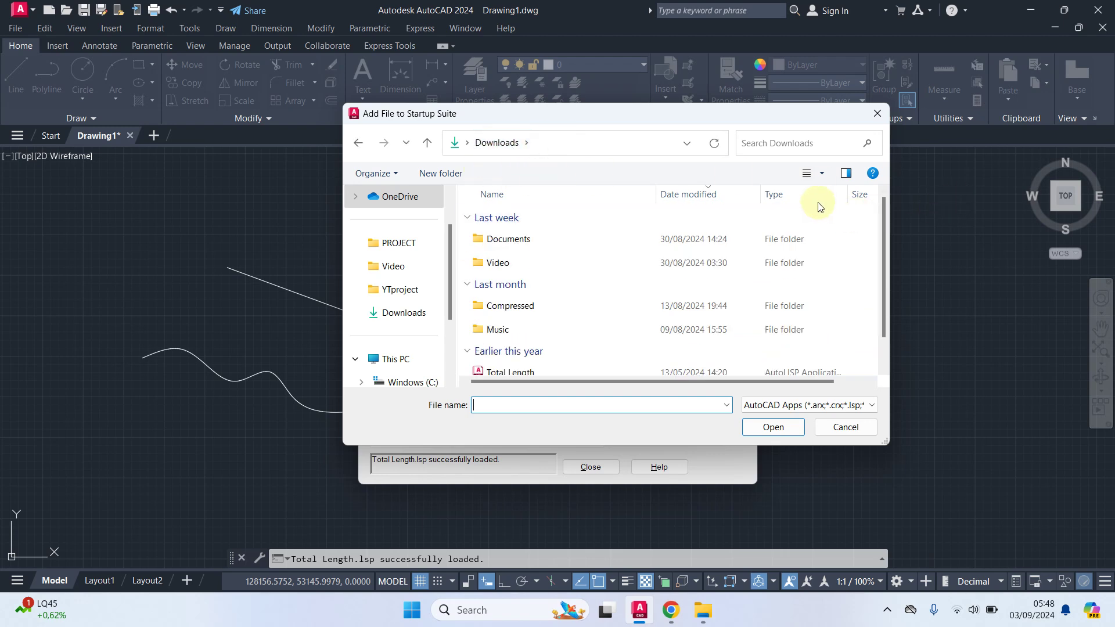
pyautogui.moveTo(883, 270)
pyautogui.moveTo(883, 270); pyautogui.dragTo(886, 321)
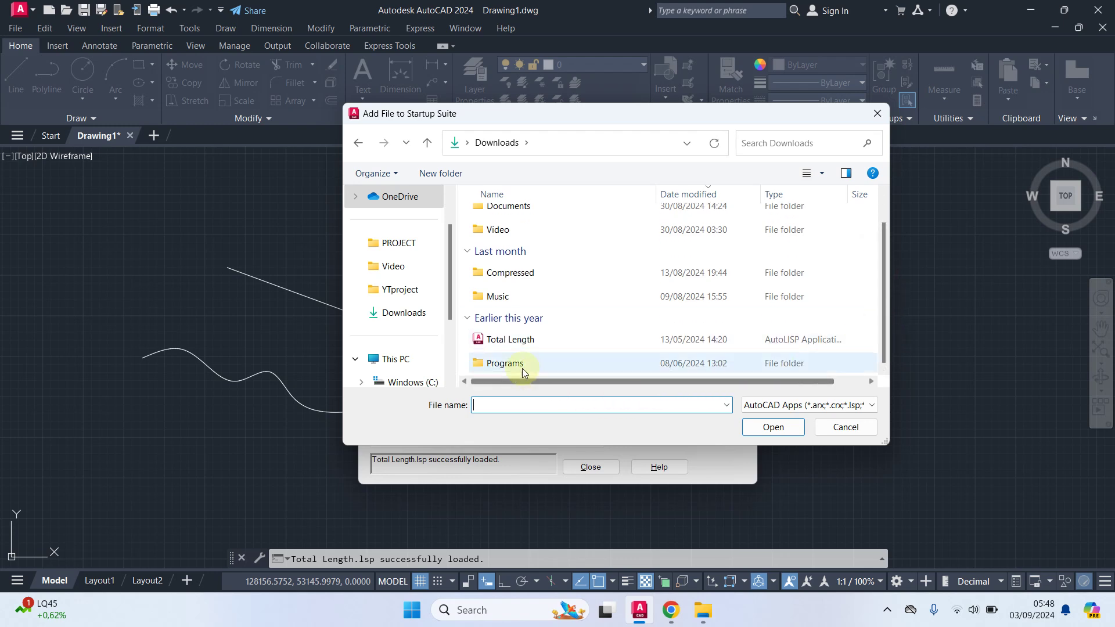
pyautogui.click(506, 343)
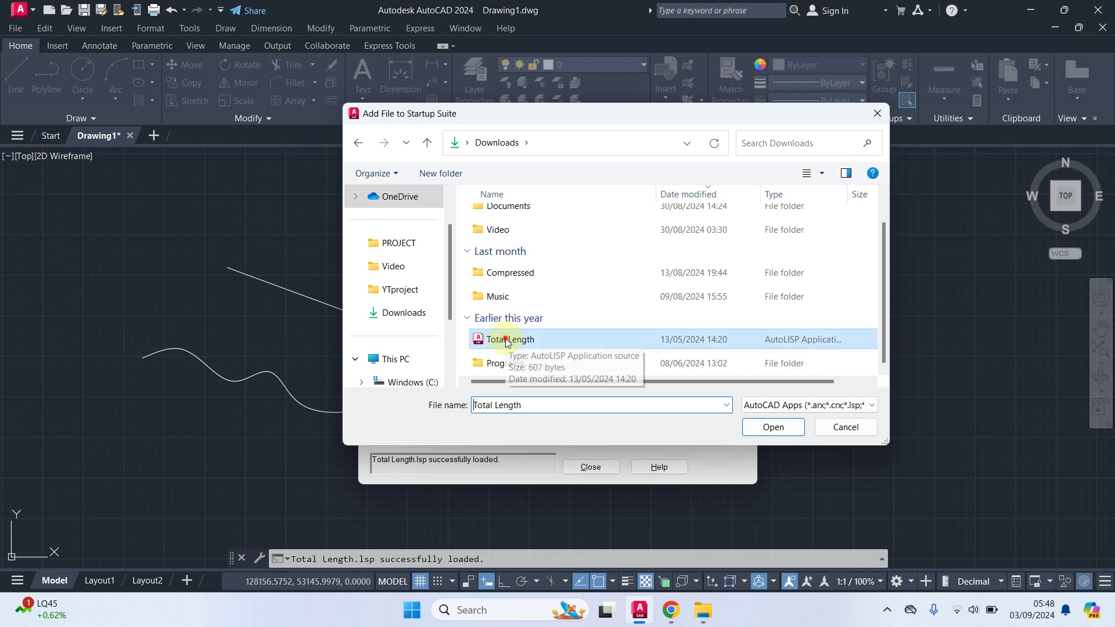
pyautogui.click(760, 430)
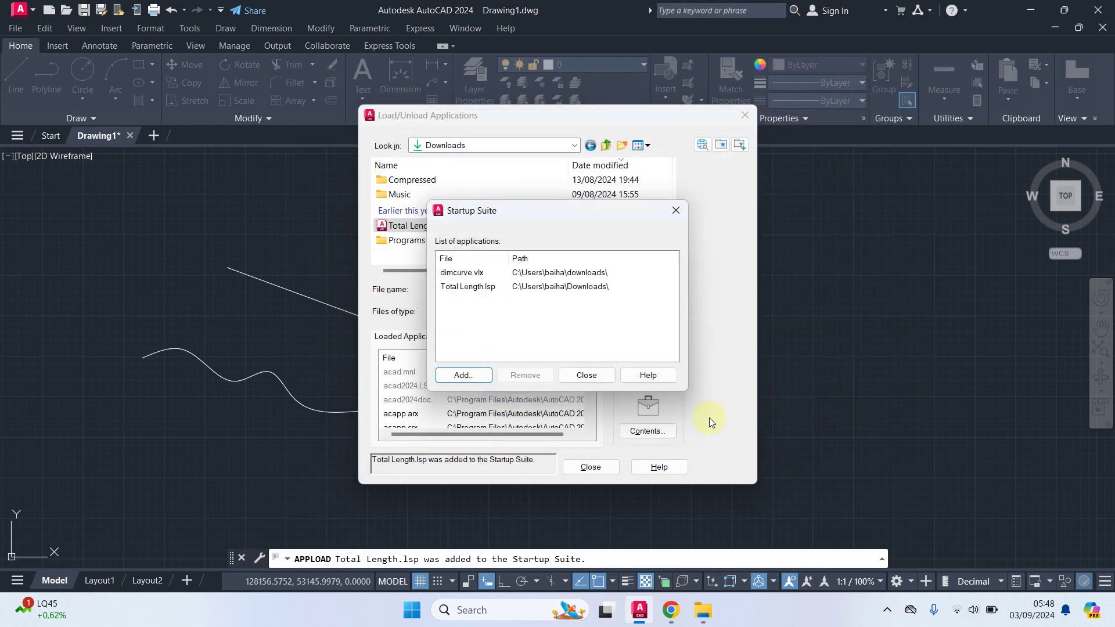
pyautogui.click(587, 377)
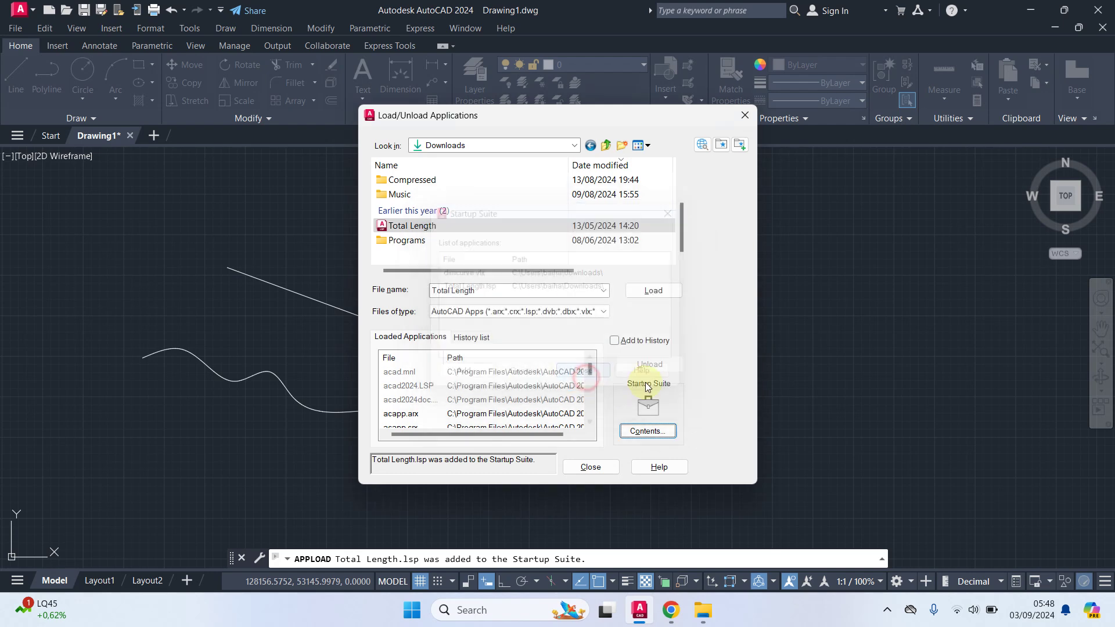
# Run TL on the left line and wavy spline, getting a 2439.1166 total length
pyautogui.click(590, 468)
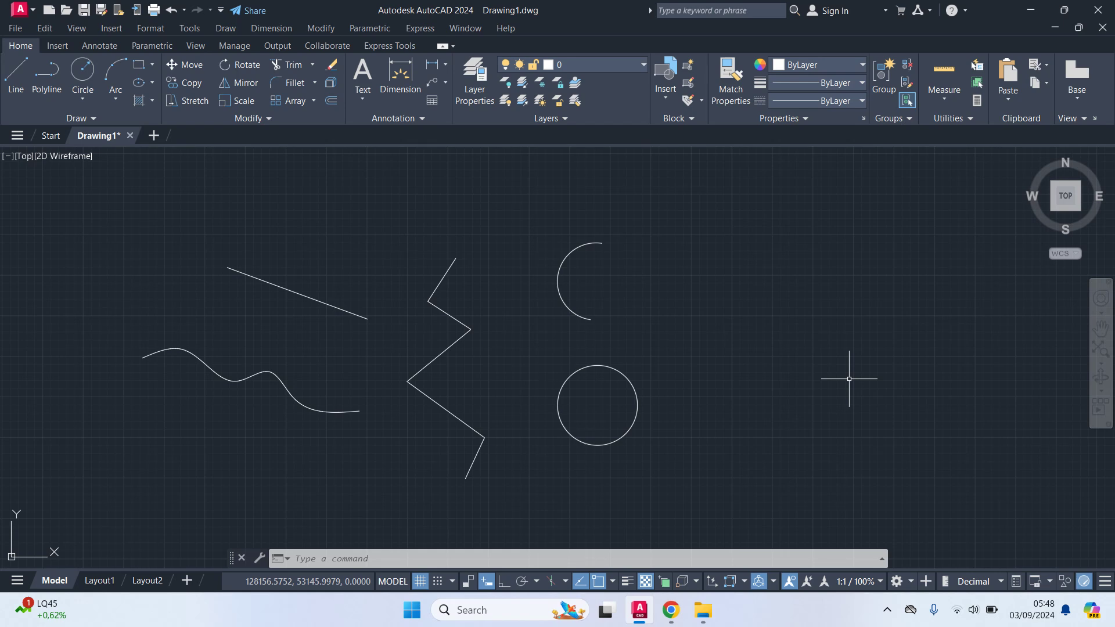
pyautogui.write('tota')
pyautogui.write('l')
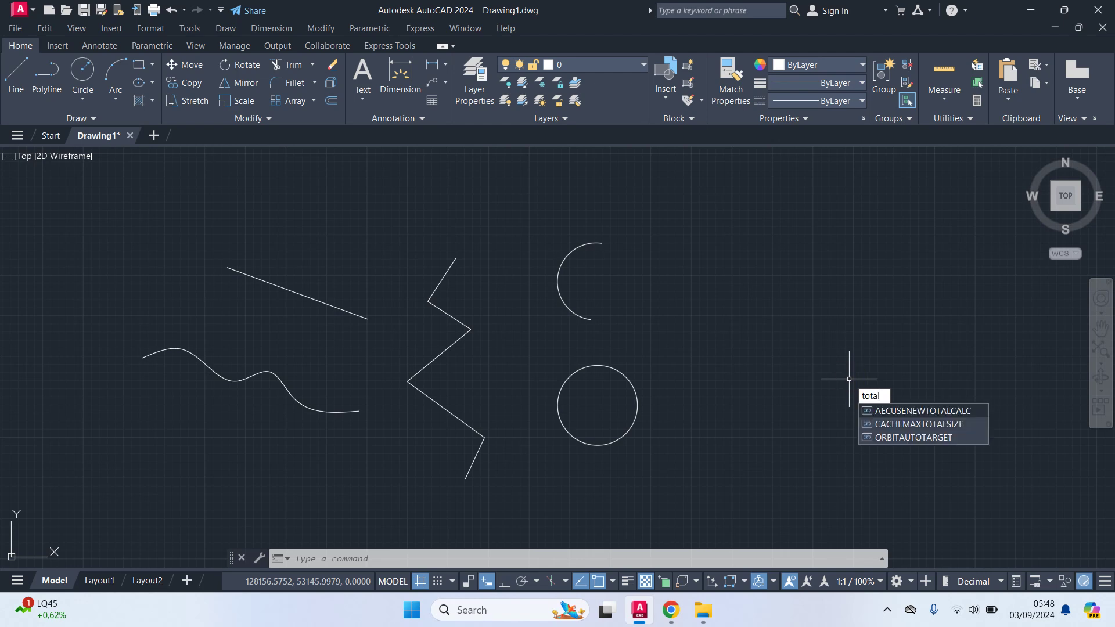
pyautogui.press('Escape')
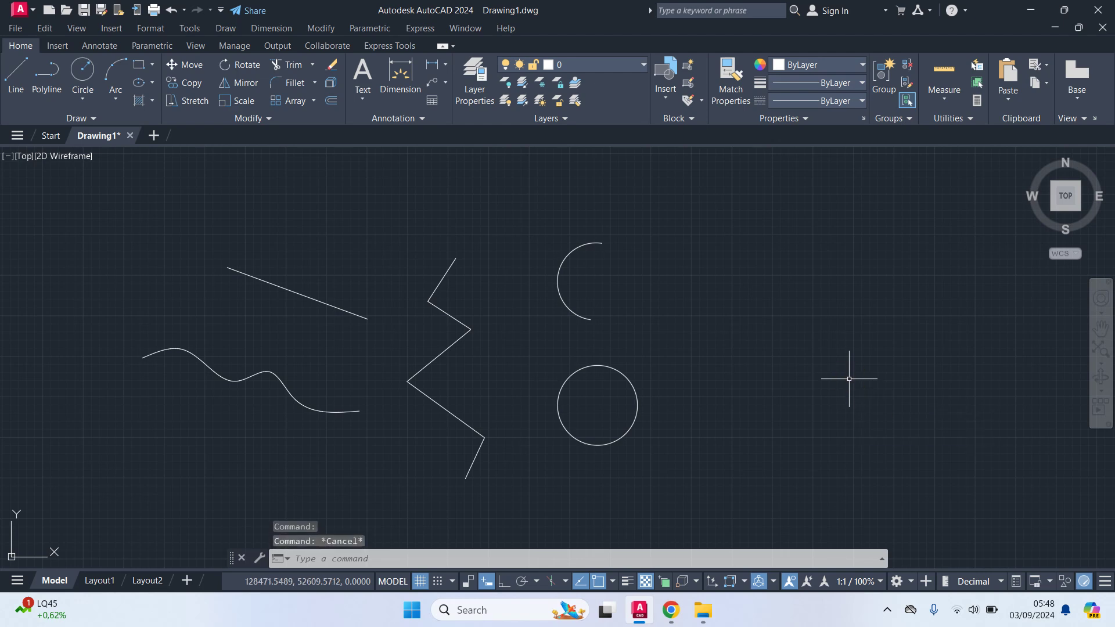
pyautogui.write('T')
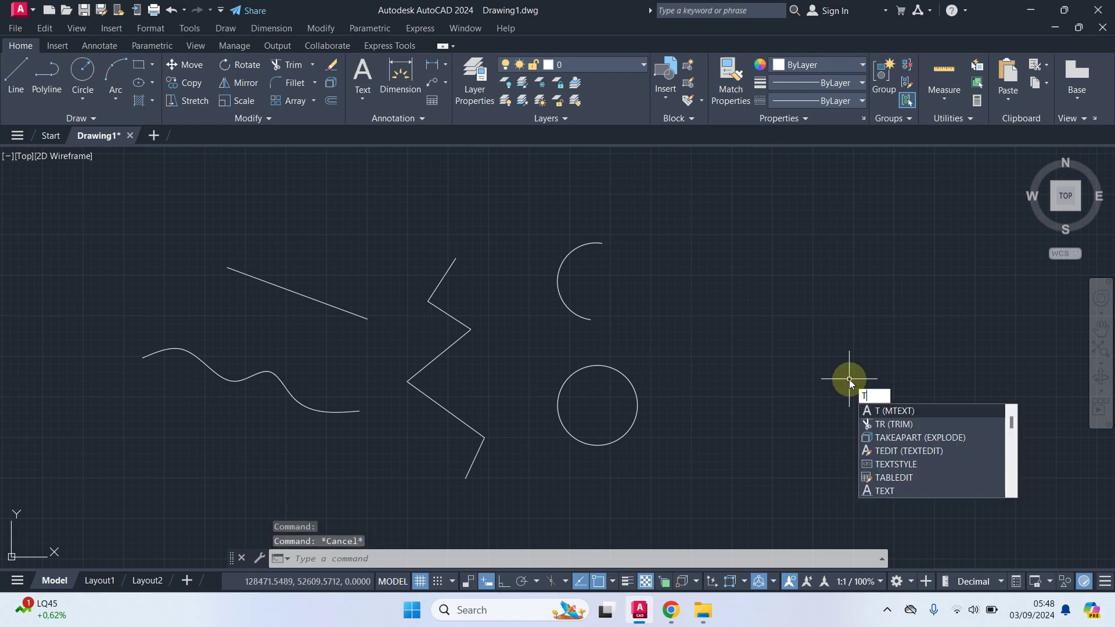
pyautogui.write('L')
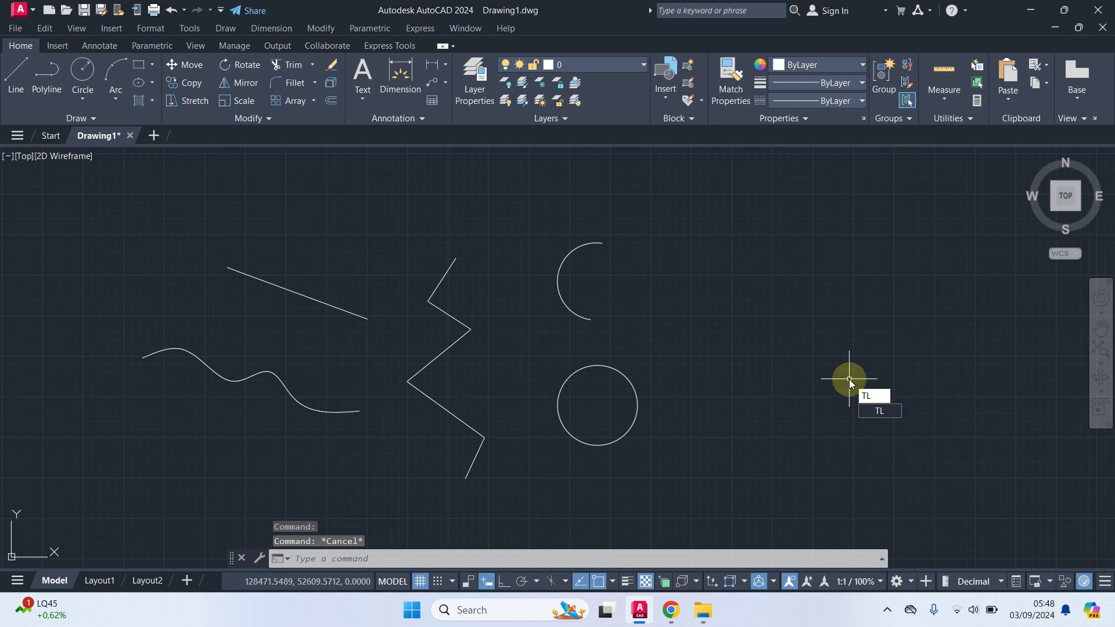
pyautogui.press('Return')
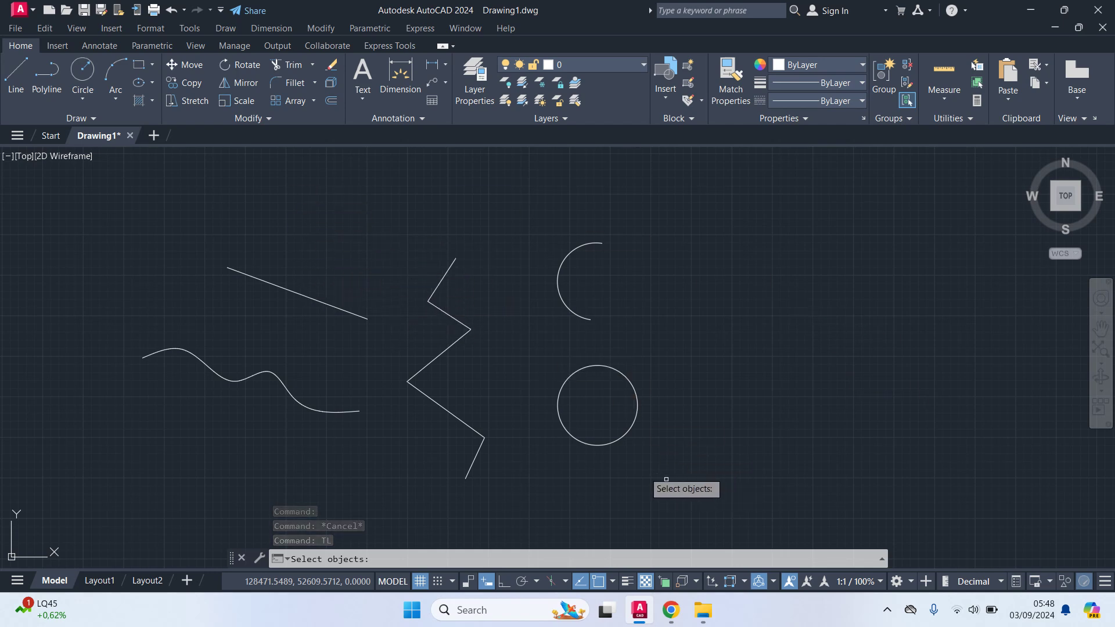
pyautogui.click(380, 445)
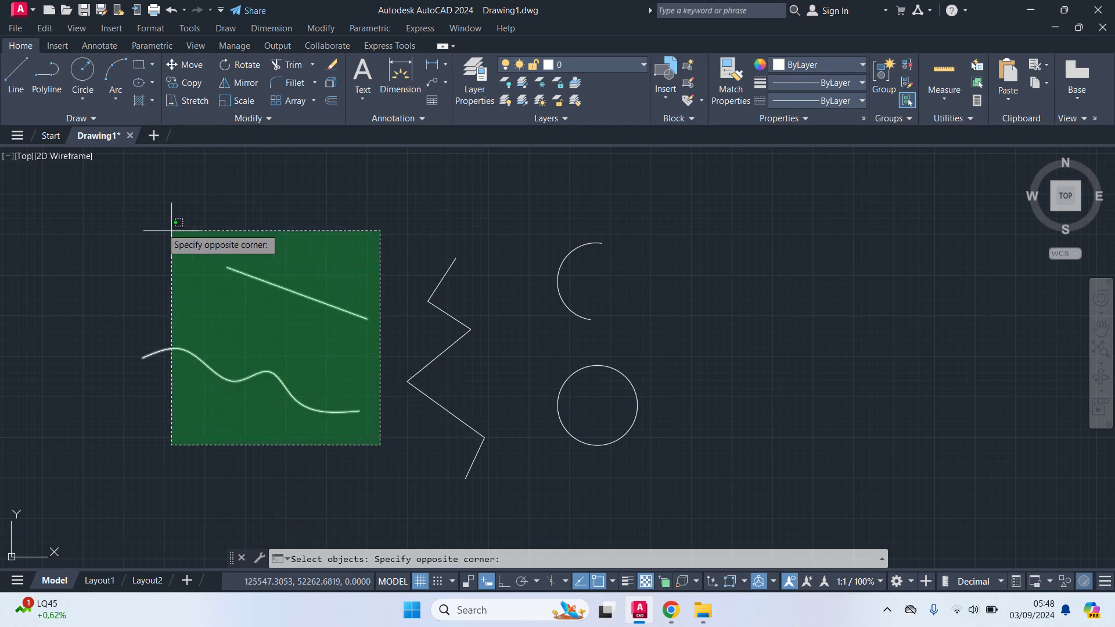
pyautogui.click(95, 192)
pyautogui.press('Return')
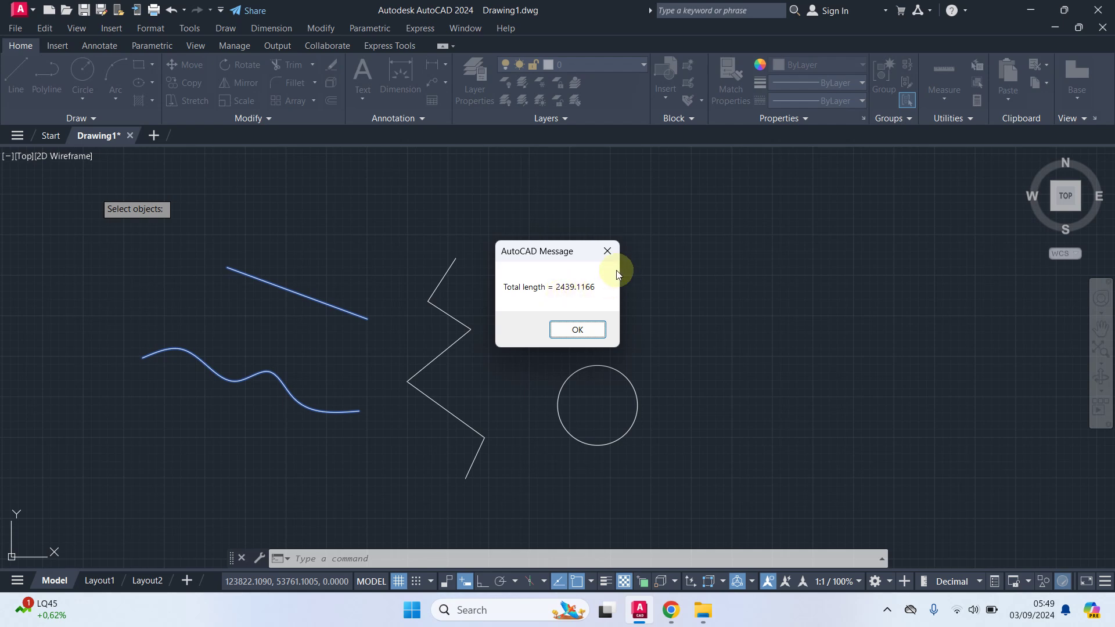
pyautogui.click(587, 330)
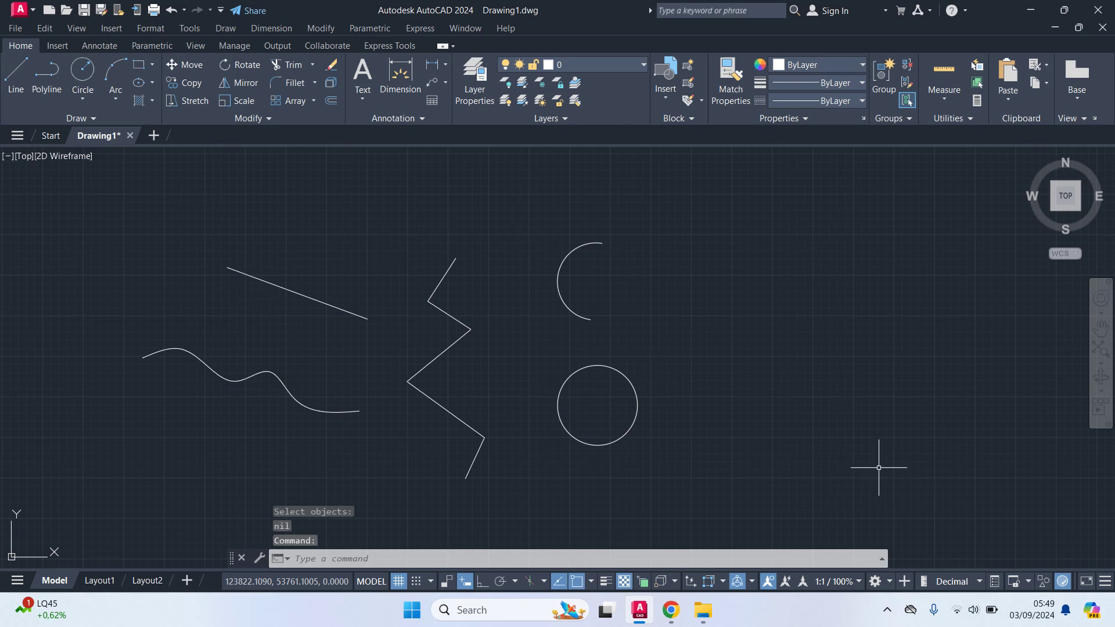
# Run TL on all five objects for a 6752.5236 total, then minimize AutoCAD
pyautogui.write('TL')
pyautogui.press('Return')
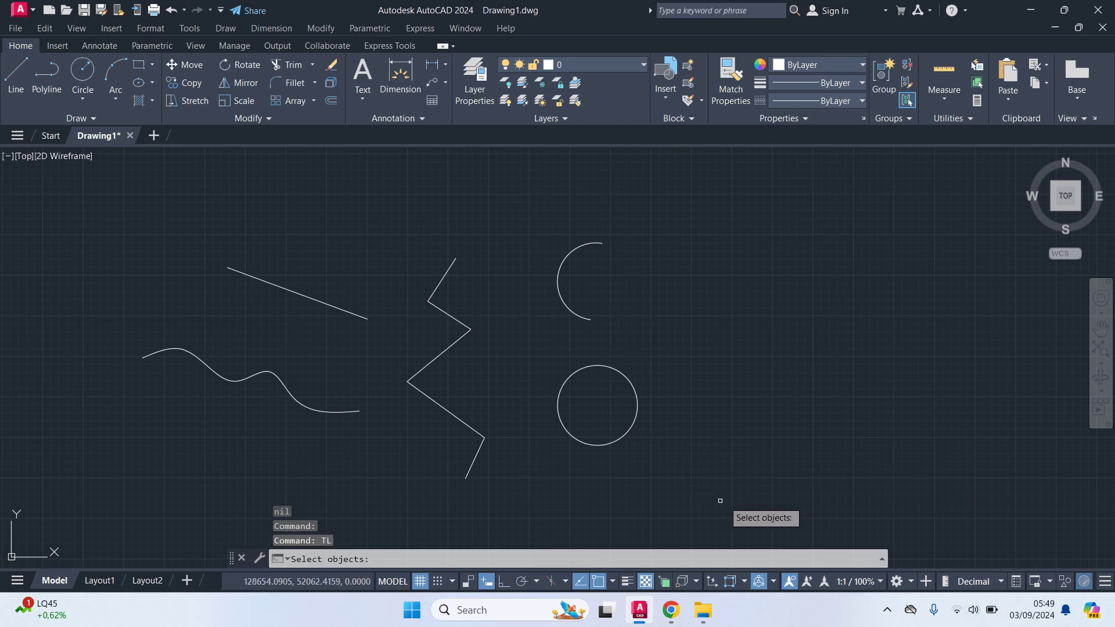
pyautogui.click(741, 513)
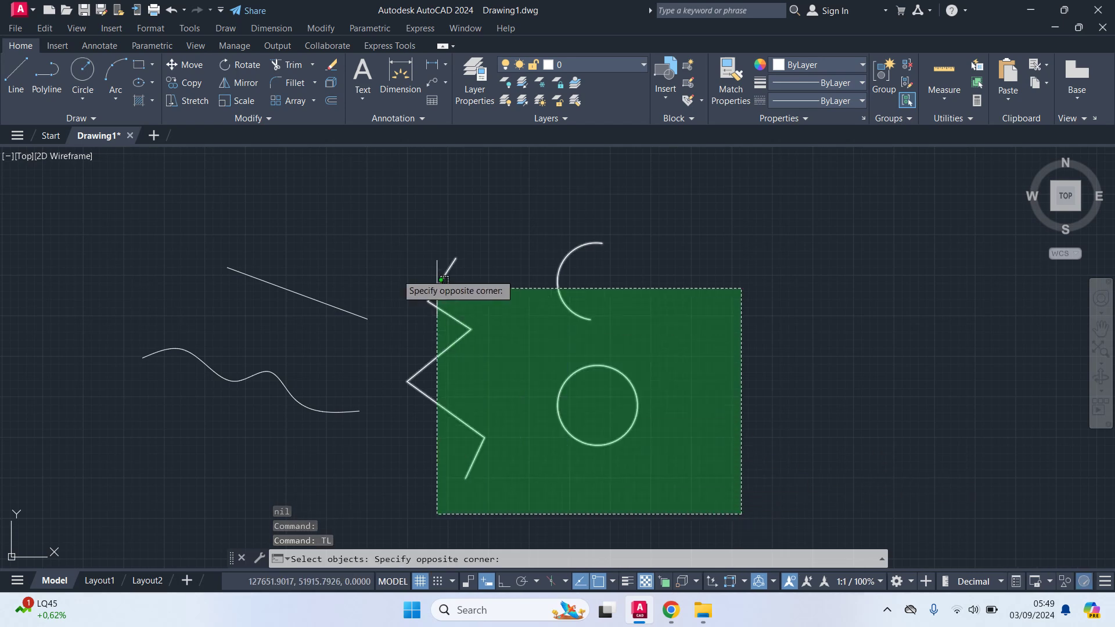
pyautogui.click(99, 177)
pyautogui.rightClick(451, 188)
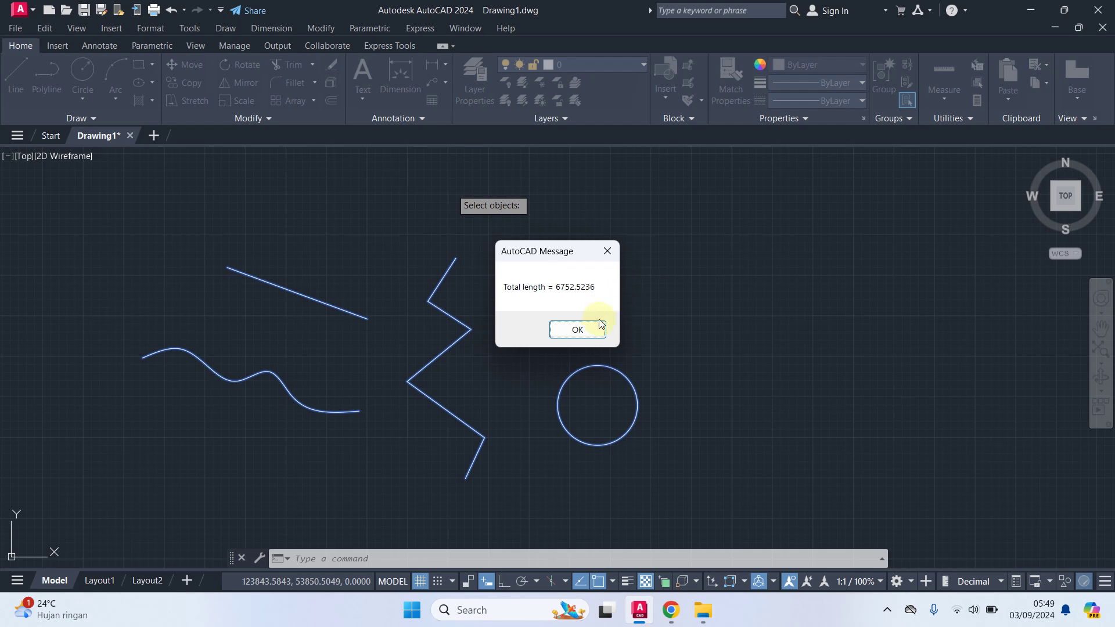
pyautogui.click(579, 330)
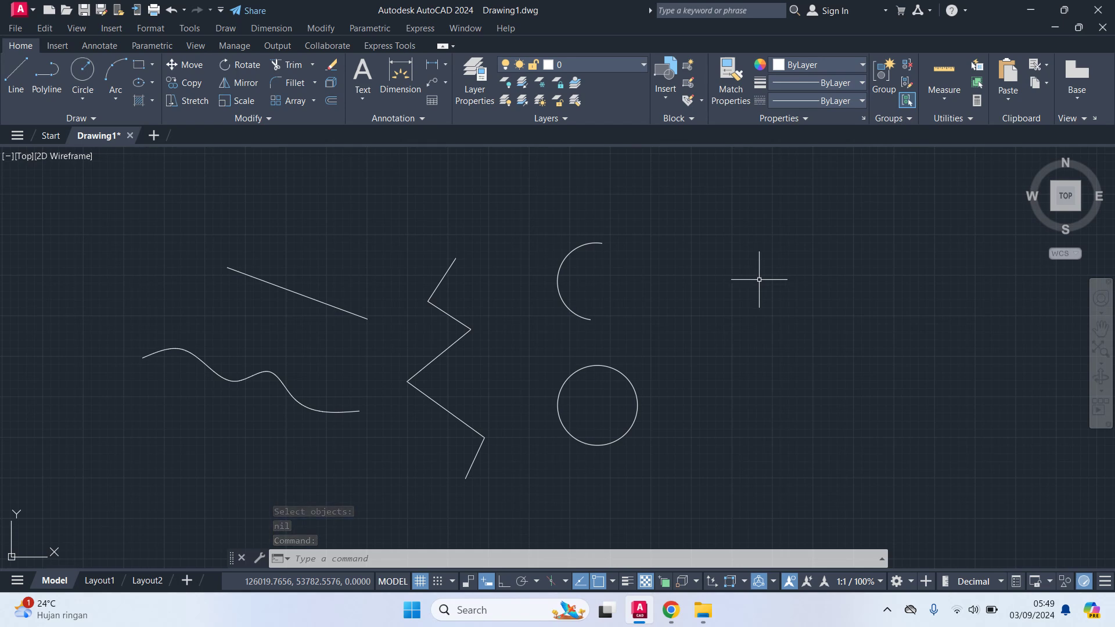
pyautogui.click(1028, 7)
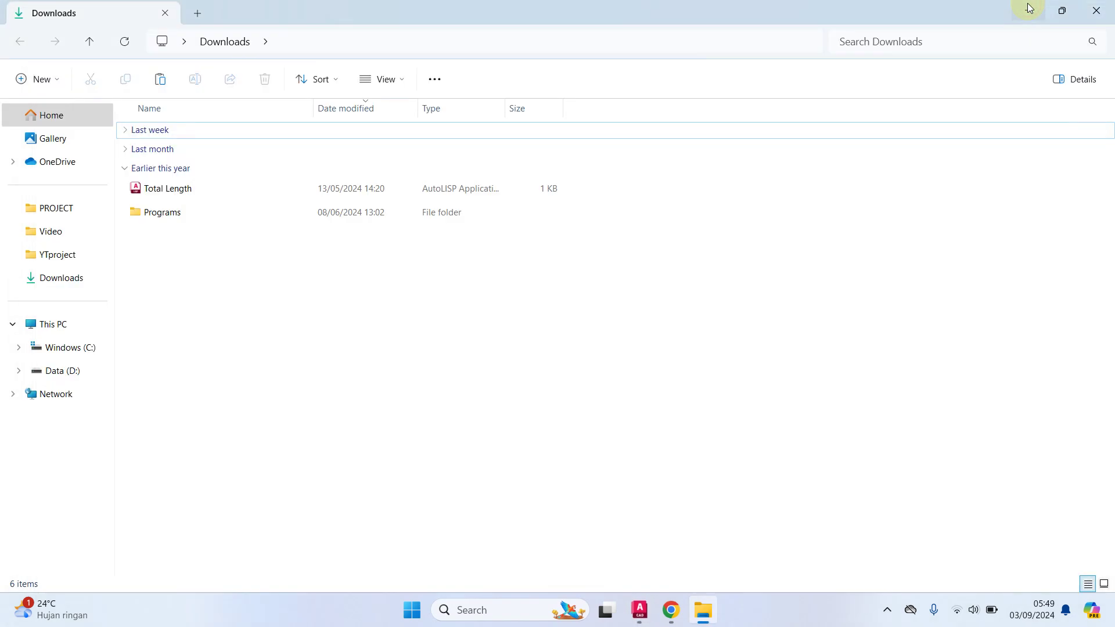